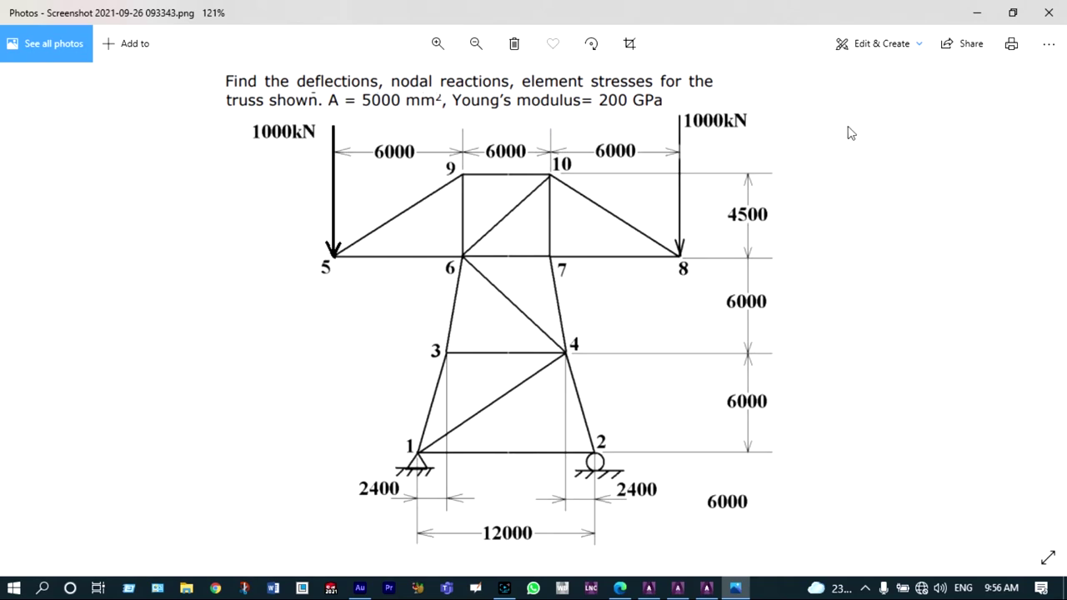
Review the truss problem screenshot (ten nodes, two 1000kN loads, A 5000 mm², E 200 GPa), then minimize Photos.
left_click(973, 16)
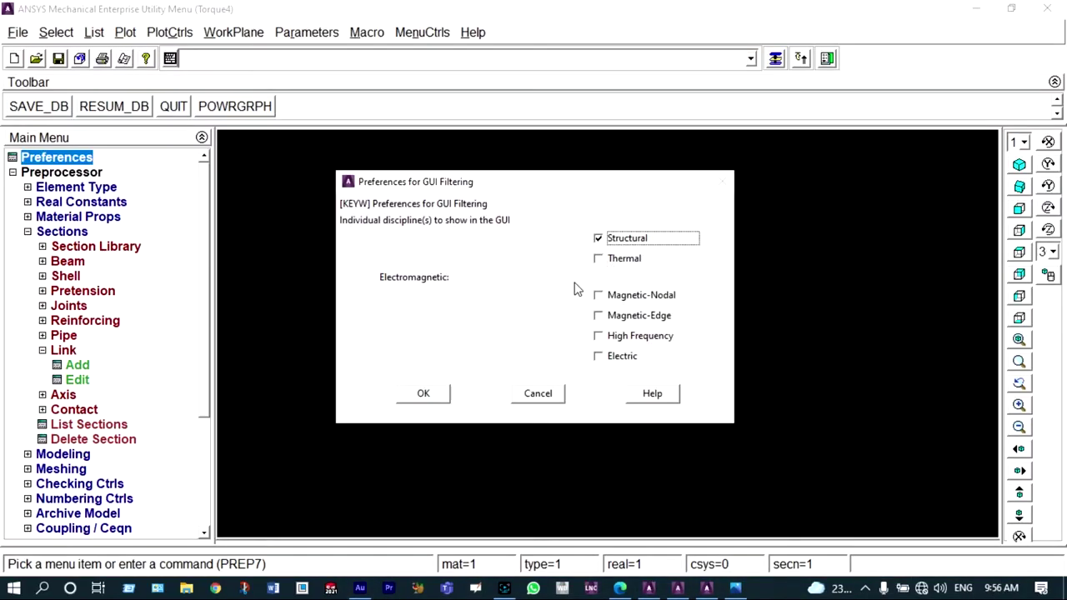
Keep Structural preferences and add LINK180 (Link 3D finit stn 180) as element type 1.
left_click(421, 391)
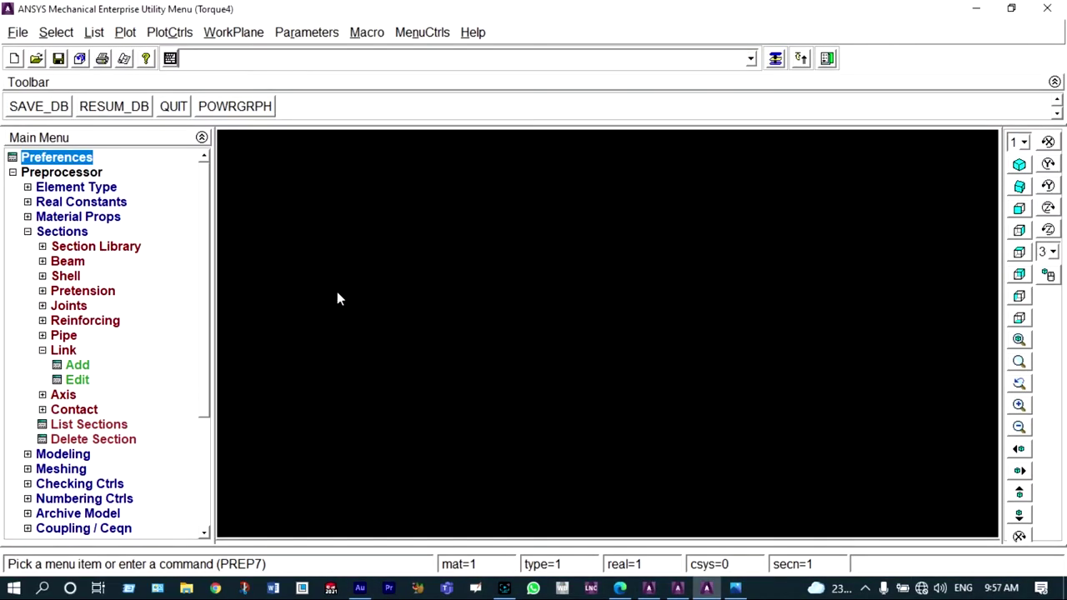
left_click(97, 175)
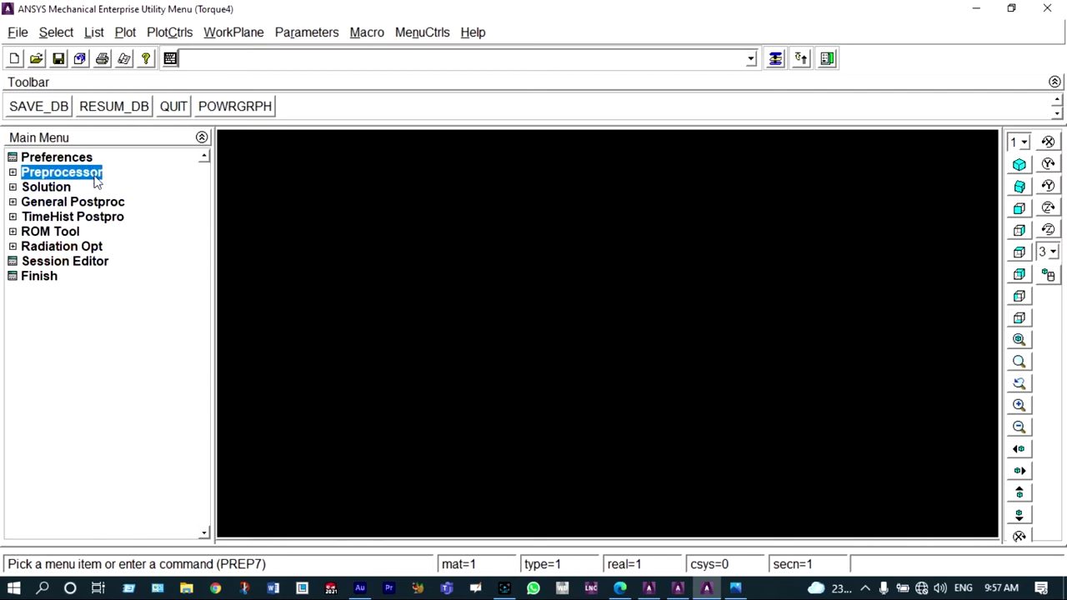
left_click(98, 177)
left_click(104, 190)
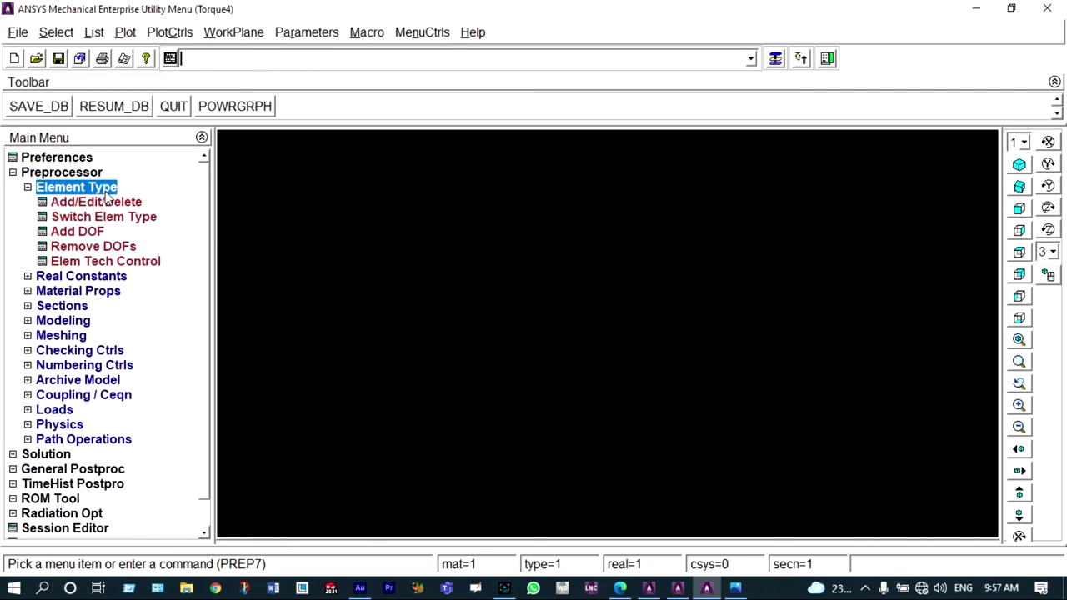
left_click(117, 201)
left_click(129, 401)
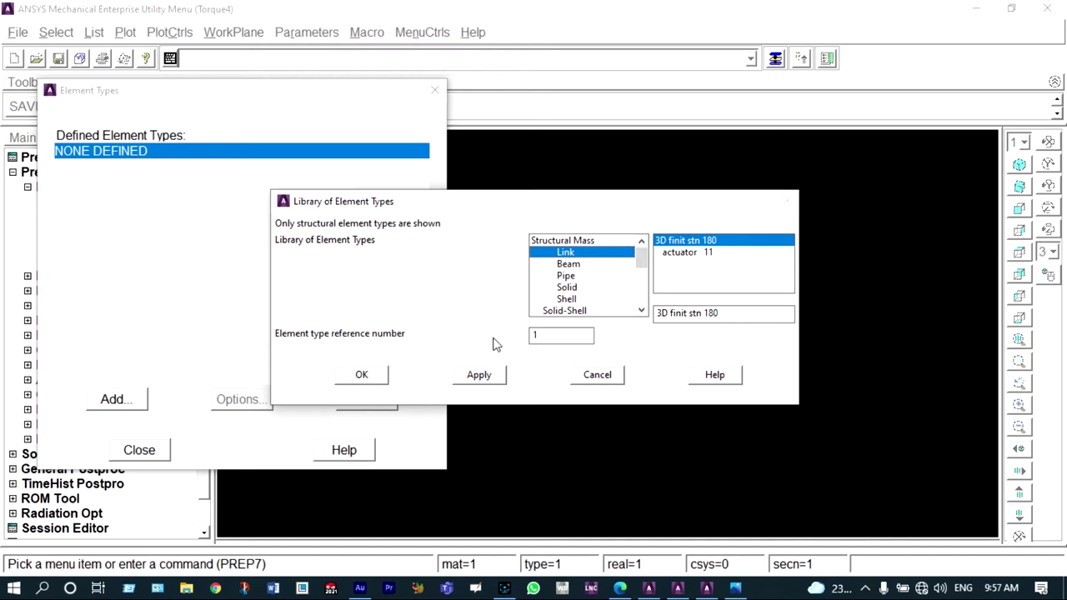
left_click(378, 376)
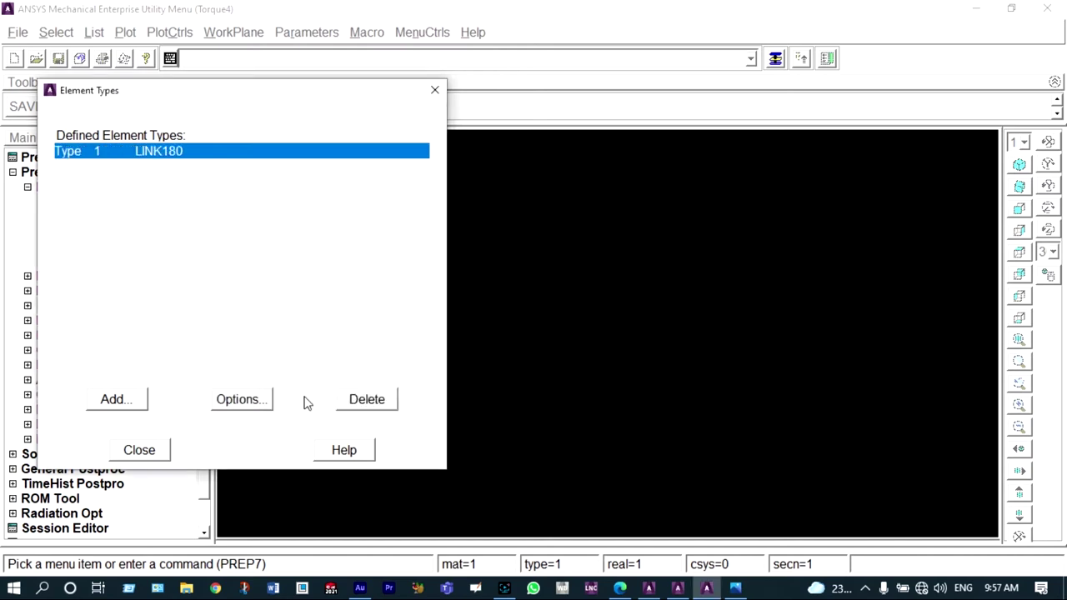
left_click(139, 450)
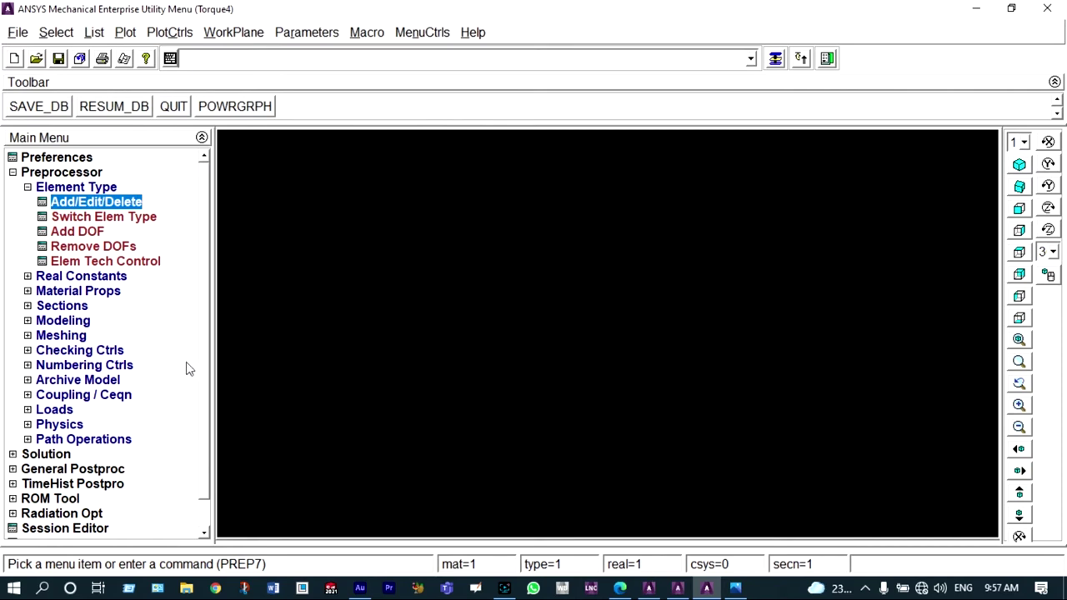
Give material 1 linear isotropic elastic properties with EX 2E+05 and PRXY 0.3.
left_click(105, 293)
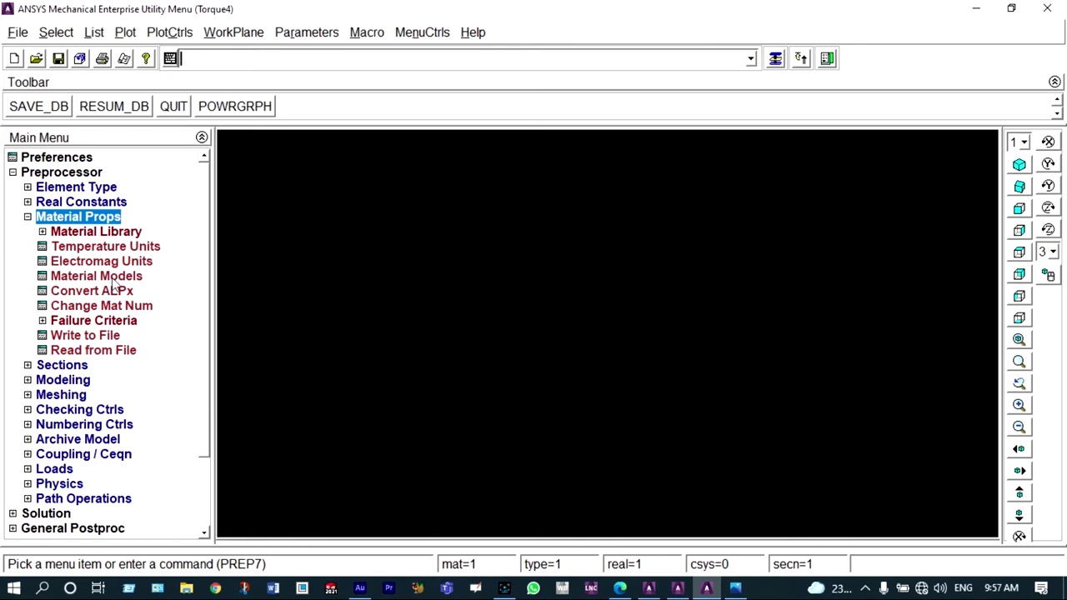
double_click(108, 277)
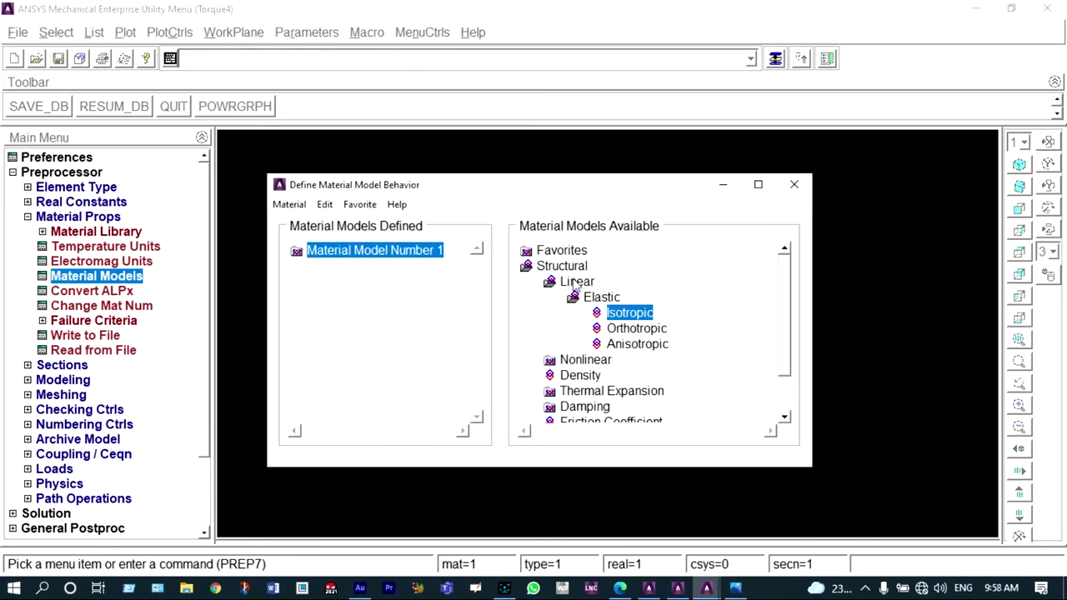
double_click(637, 314)
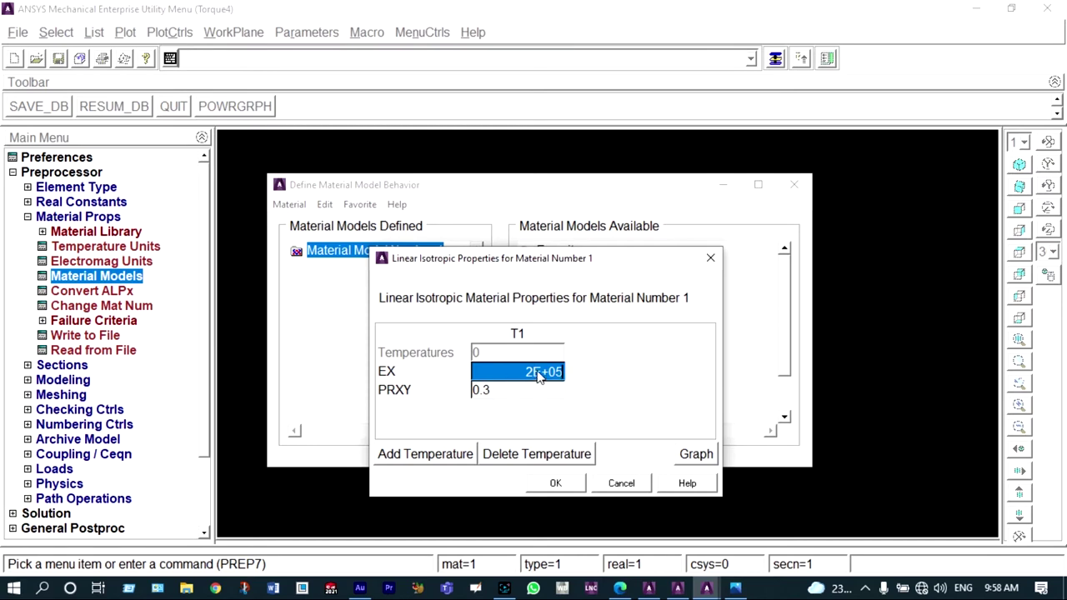
left_click(555, 483)
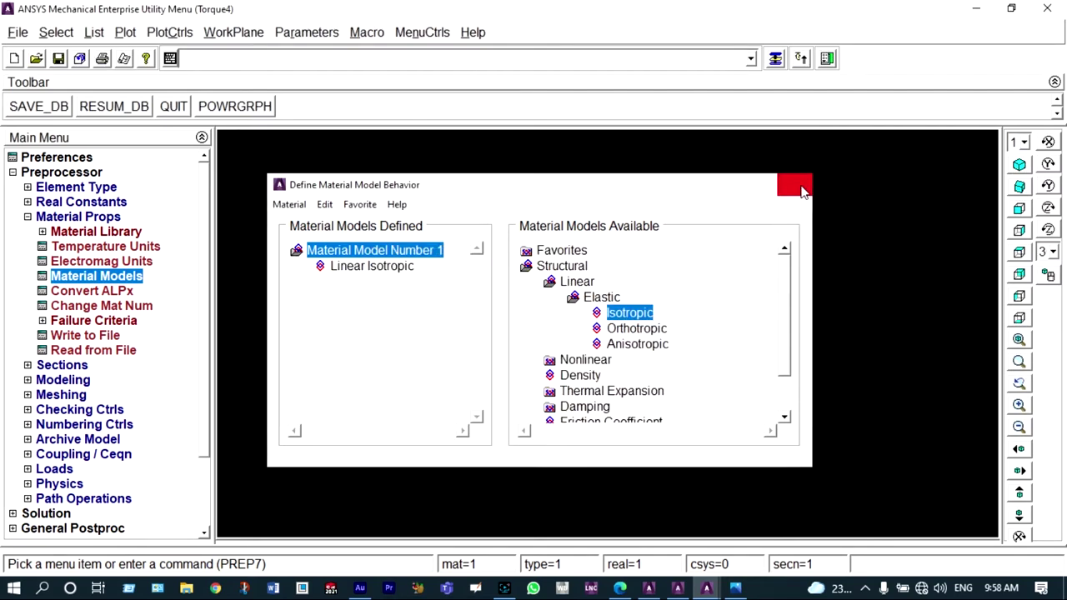
left_click(797, 185)
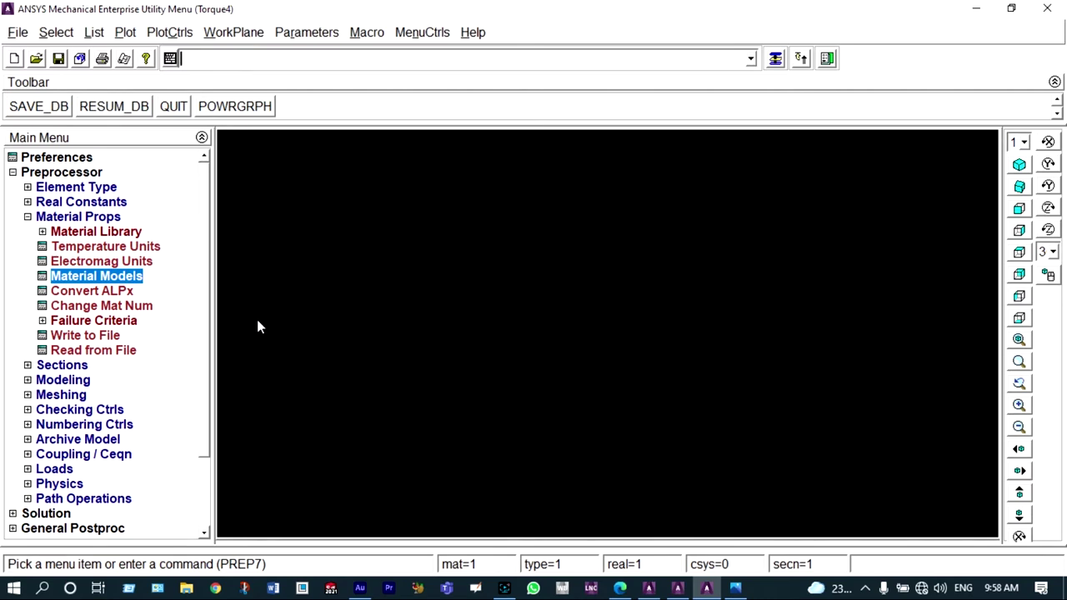
Add link section ID 1 named 'Square' with a link area of 5000.
left_click(76, 367)
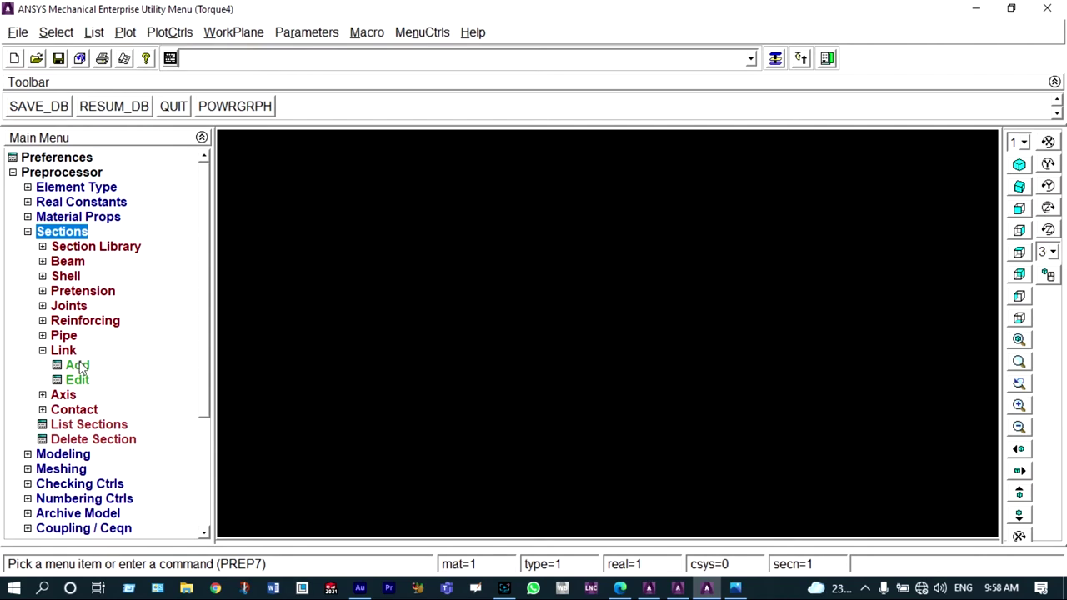
left_click(78, 365)
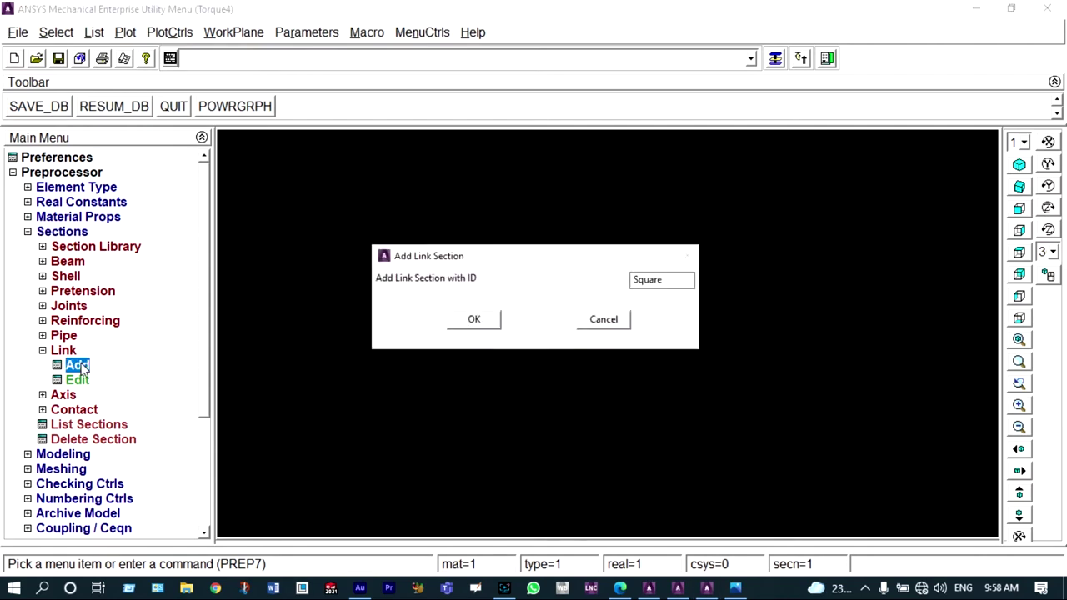
left_click(664, 279)
key("BackSpace")
key("BackSpace")
key("BackSpace")
key("BackSpace")
key("BackSpace")
key("BackSpace")
type("1")
key("Return")
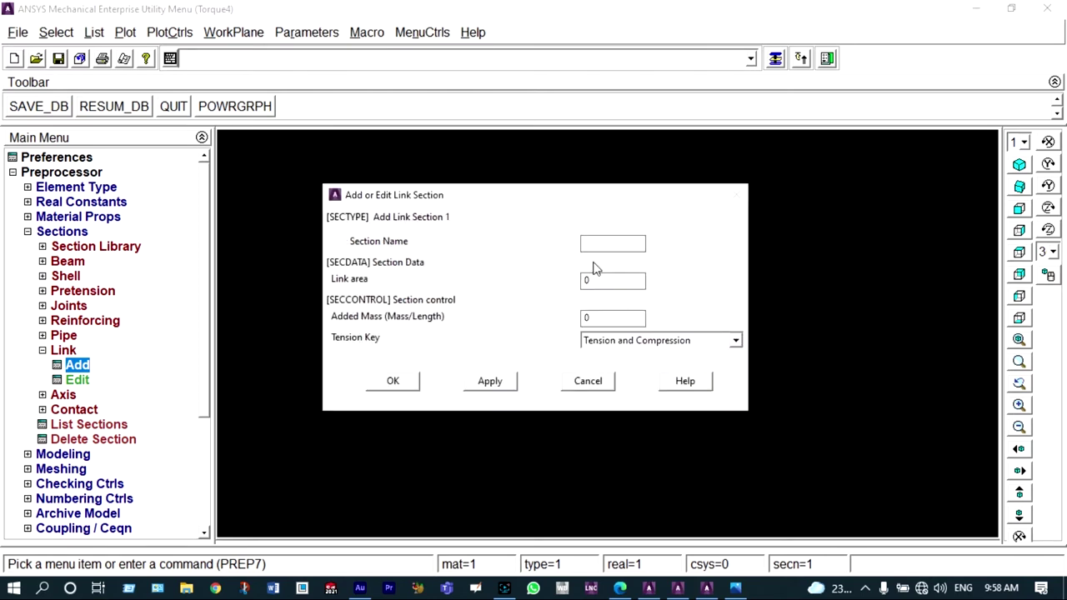
type("Square")
left_click(583, 280)
type("5000")
left_click(393, 381)
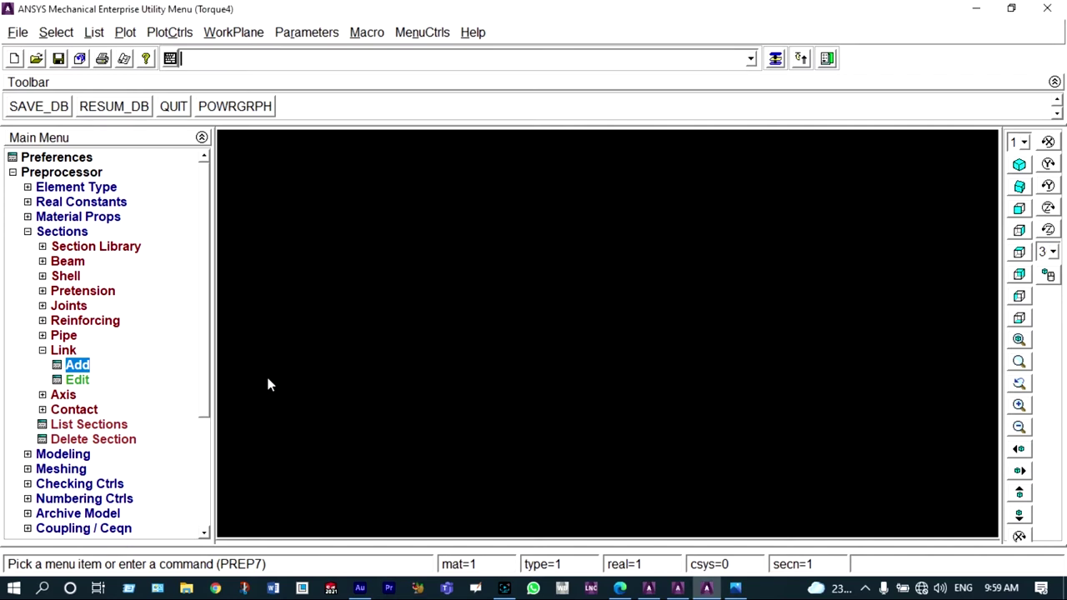
left_click(62, 454)
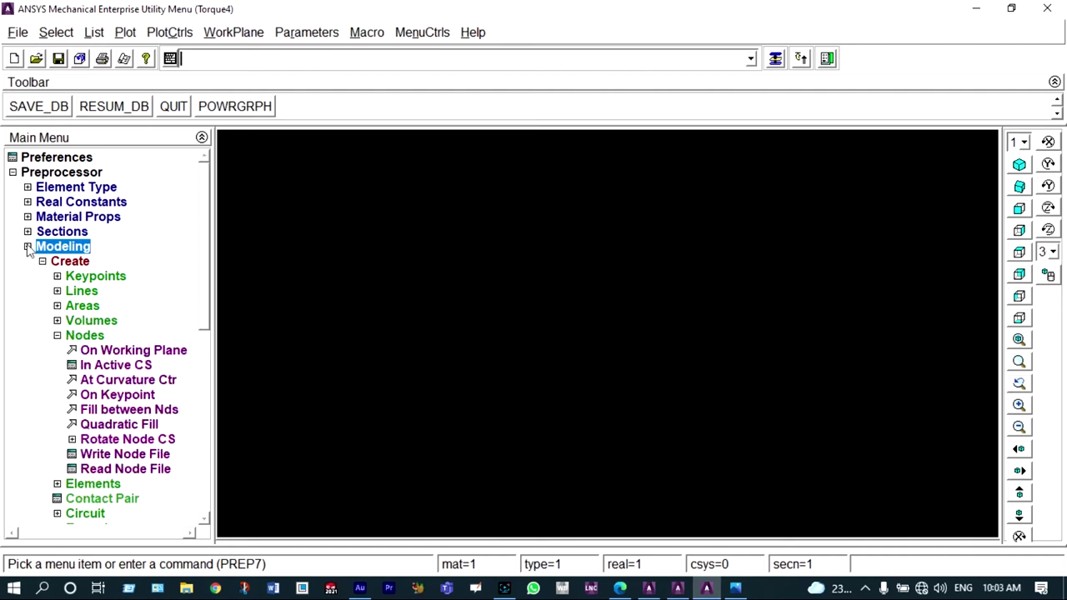
Create node 1 at the origin and node 2 at X 12000, Y 0.
left_click(137, 368)
left_click(662, 278)
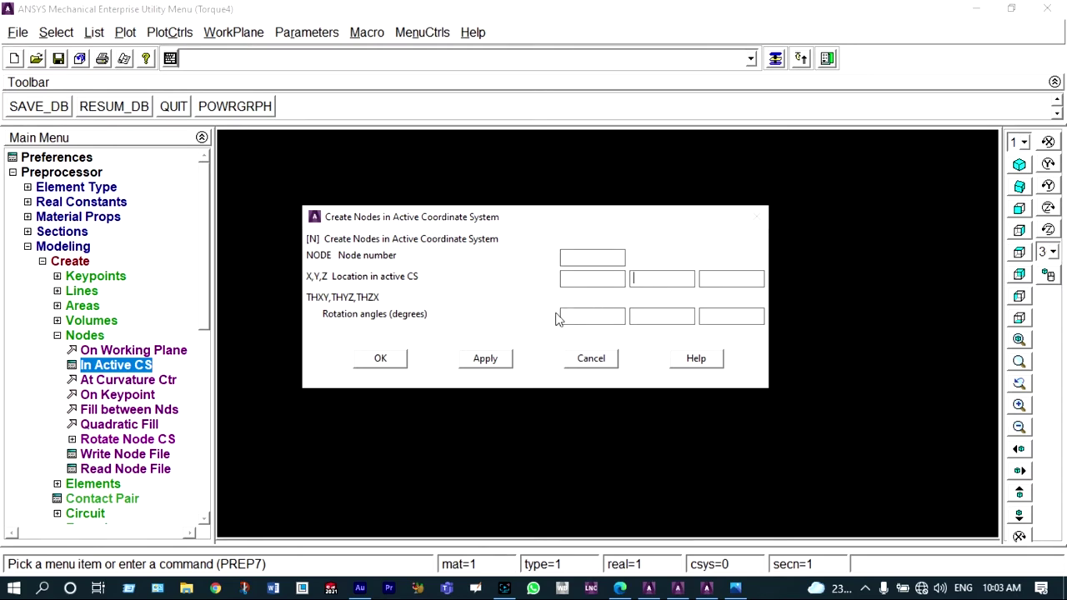
left_click(492, 359)
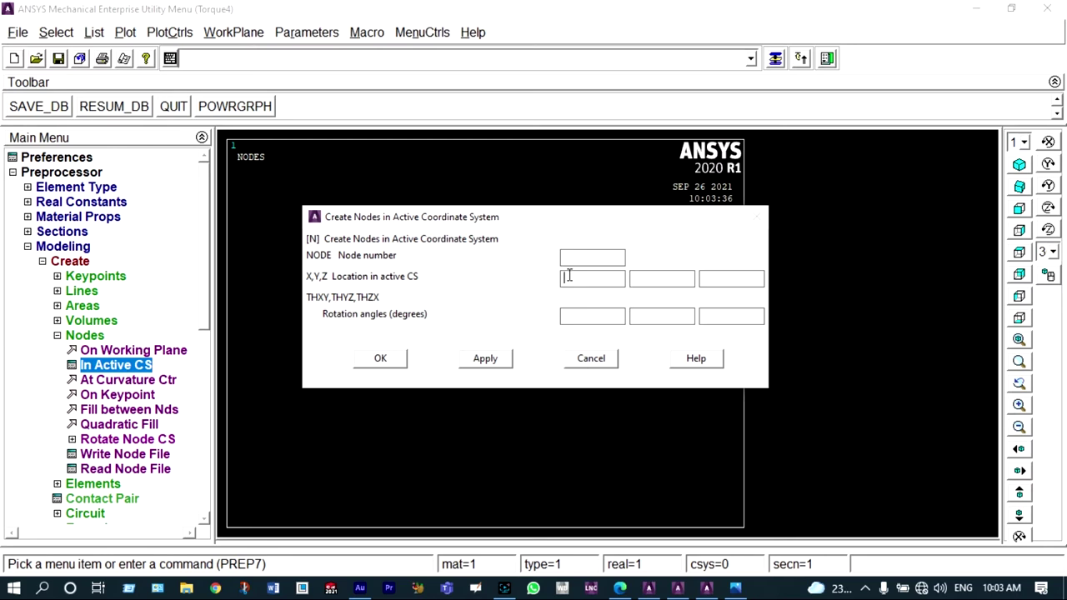
type("12000")
left_click(488, 360)
Create nodes 3 and 4 at (2400, 6000) and (9600, 6000).
left_click(595, 276)
type("2400")
left_click(647, 278)
type("6000")
left_click(506, 359)
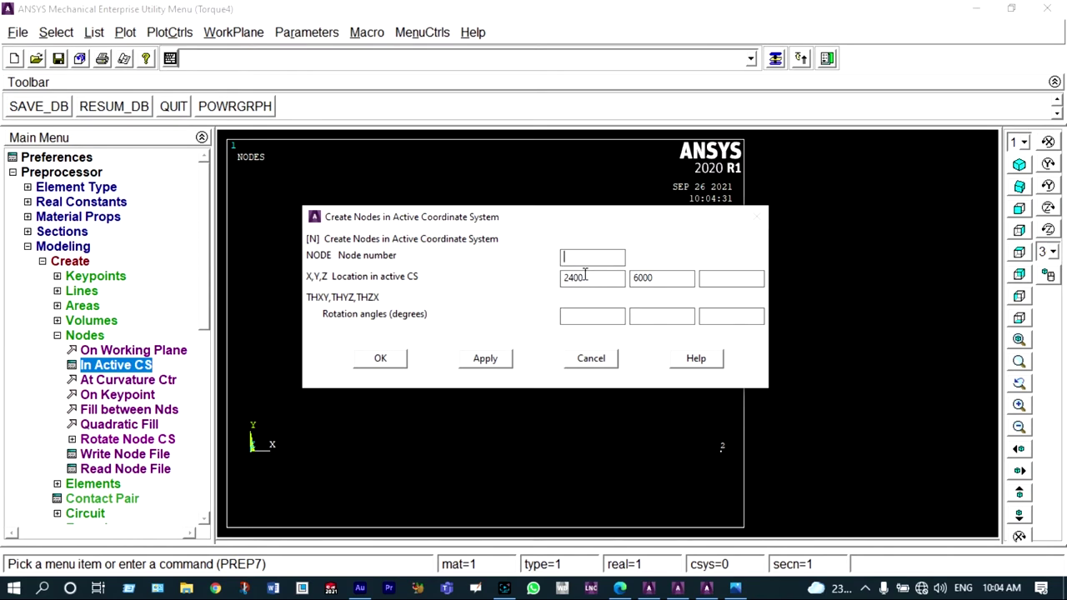
key("BackSpace")
key("BackSpace")
key("BackSpace")
key("BackSpace")
type("9600")
left_click(497, 360)
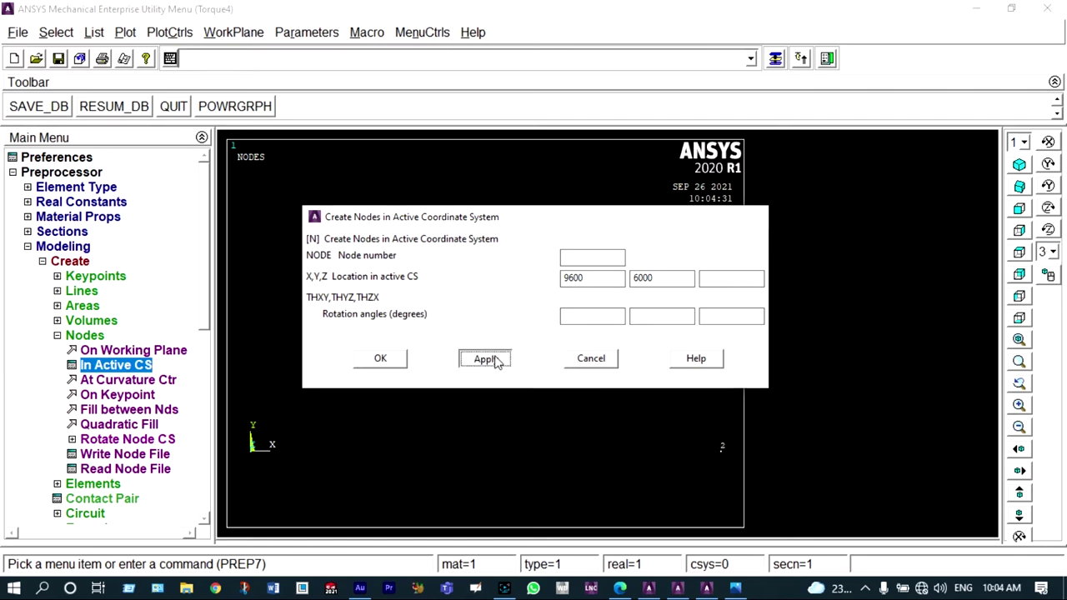
Create node 5 at X 3000, Y 12000.
left_click(574, 277)
key("BackSpace")
key("BackSpace")
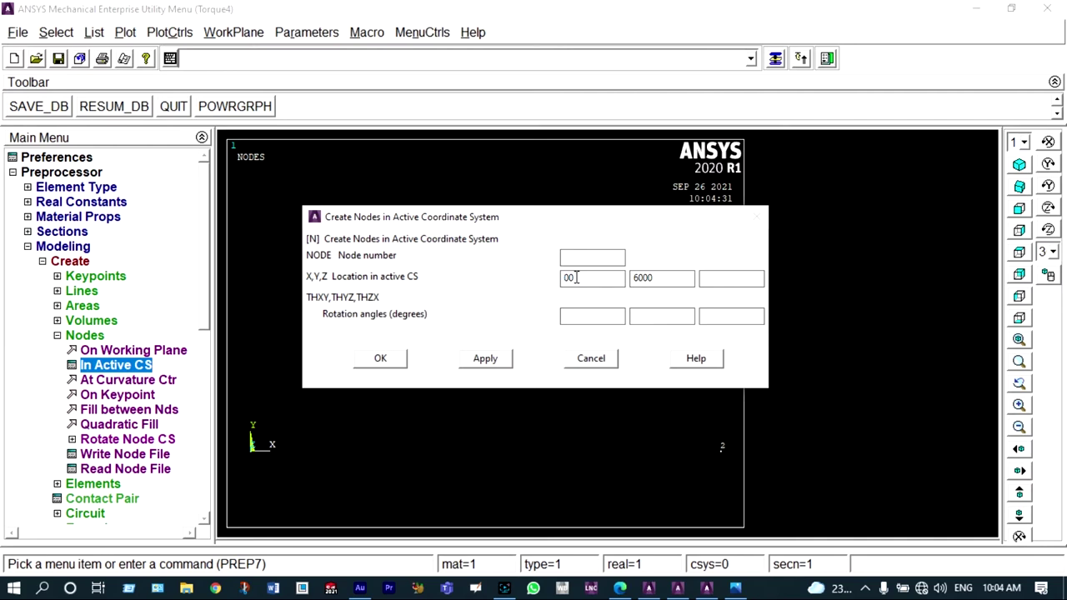
type("30")
left_click(638, 278)
key("BackSpace")
type("12")
left_click(485, 359)
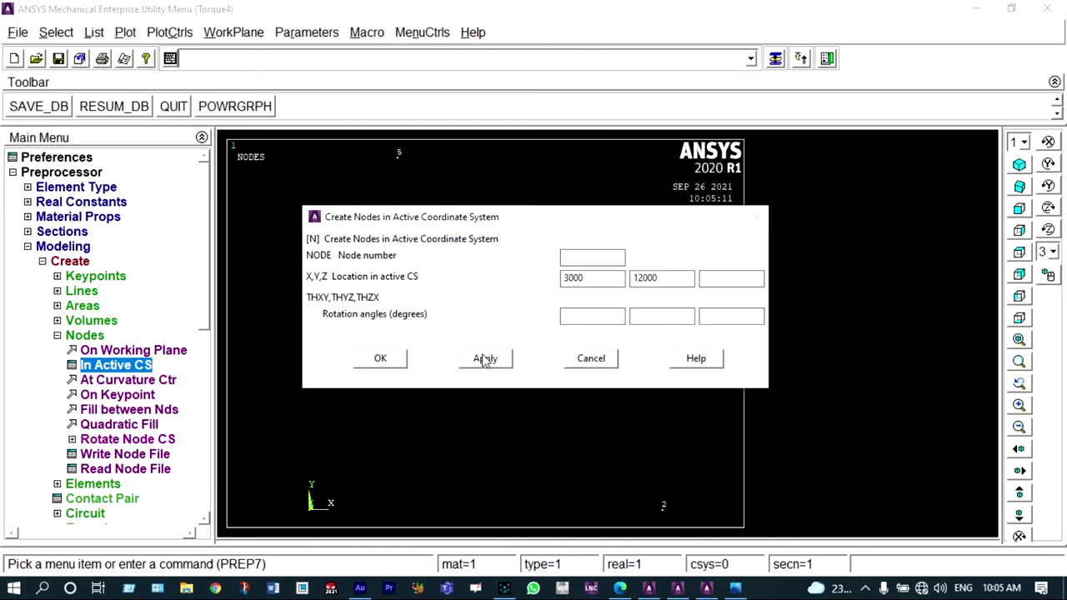
Create node 6 at (9000, 12000) and node 7 at (15000, 12000).
left_click(586, 276)
key("Home")
key("Delete")
type("9")
left_click(499, 365)
left_click(571, 277)
key("Home")
key("Delete")
type("-3")
key("BackSpace")
key("BackSpace")
type("15")
left_click(492, 358)
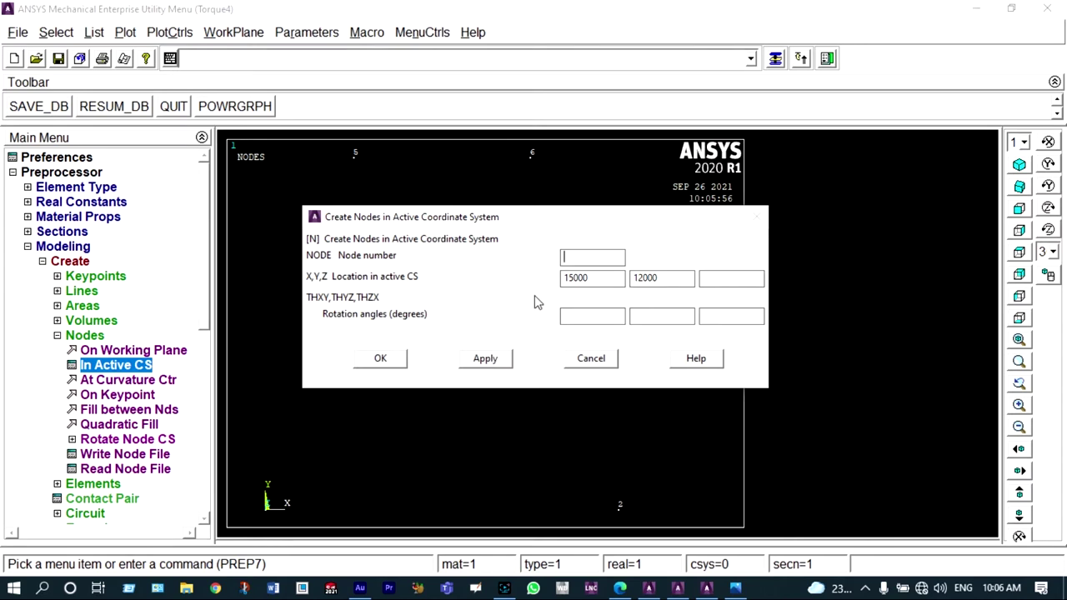
Add the top nodes at (3000, 16500) and (9000, 16500), then compare with the problem image.
left_click(574, 277)
key("BackSpace")
key("BackSpace")
type("3")
left_click(648, 277)
key("BackSpace")
key("BackSpace")
type("65")
left_click(485, 359)
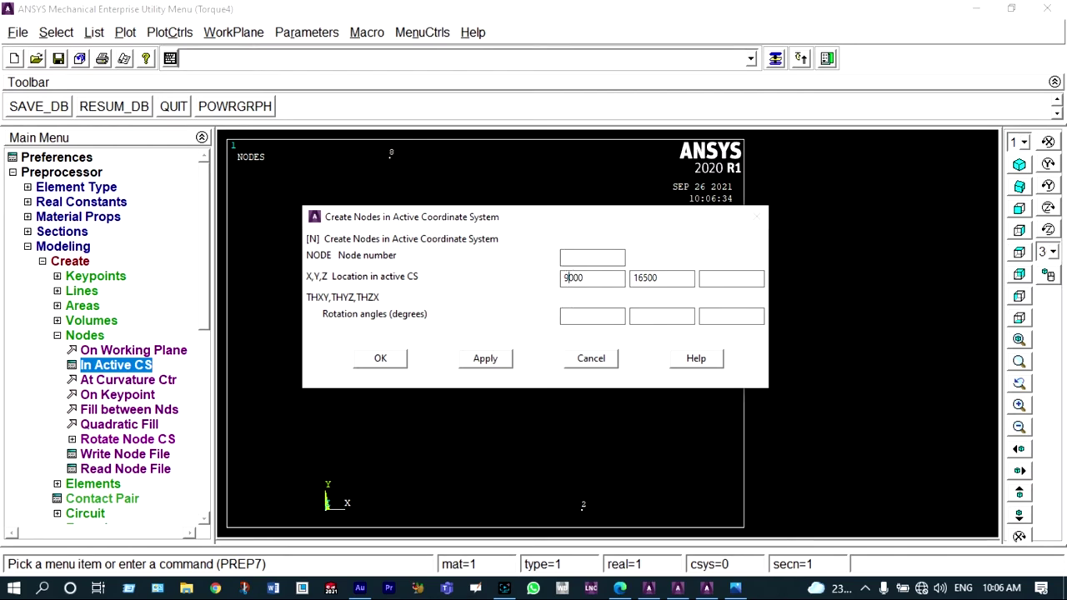
left_click(381, 358)
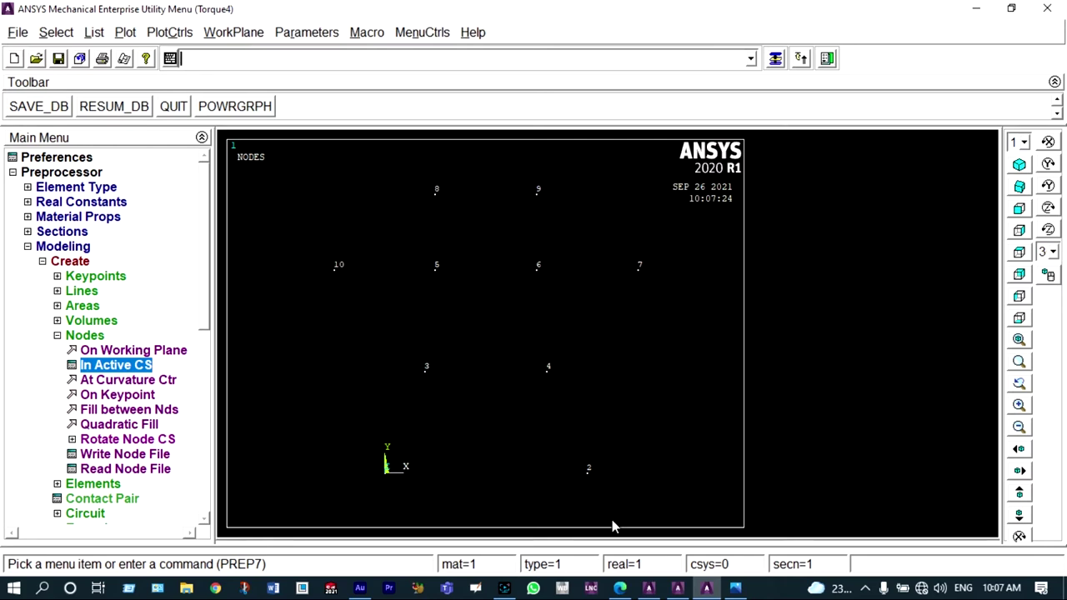
left_click(731, 590)
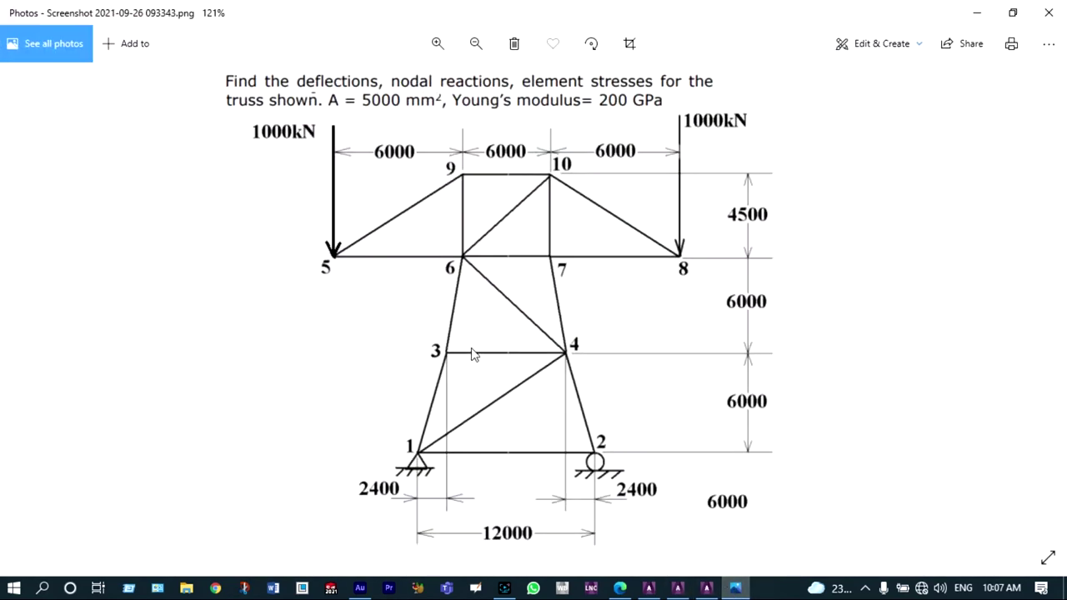
key("alt+Tab")
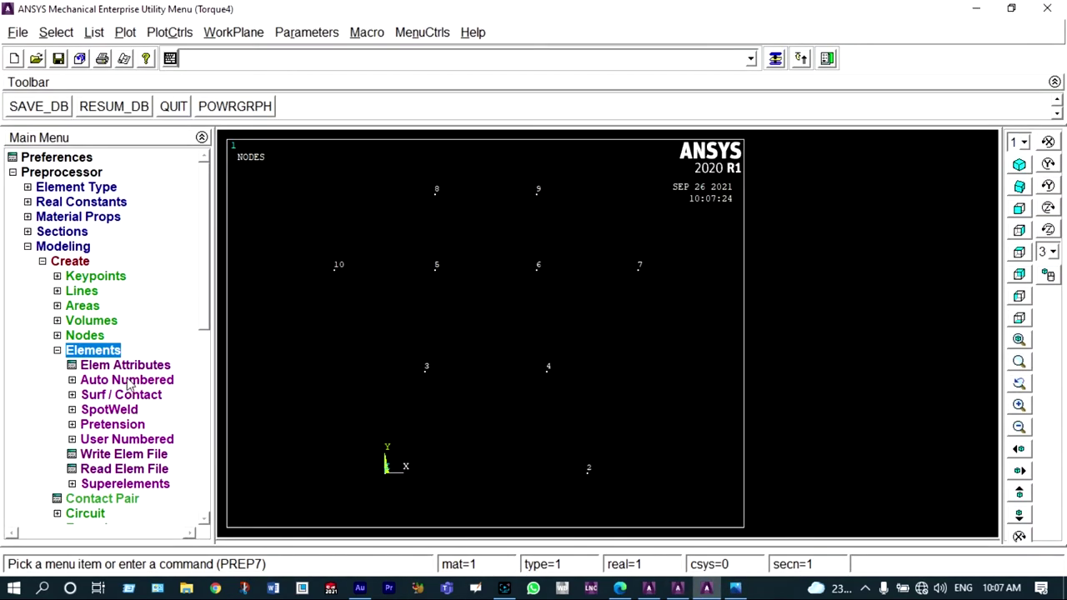
Create the lower-panel link elements 1-2, 2-4, 1-4, 1-3 and 3-4 through nodes.
left_click(127, 380)
left_click(132, 395)
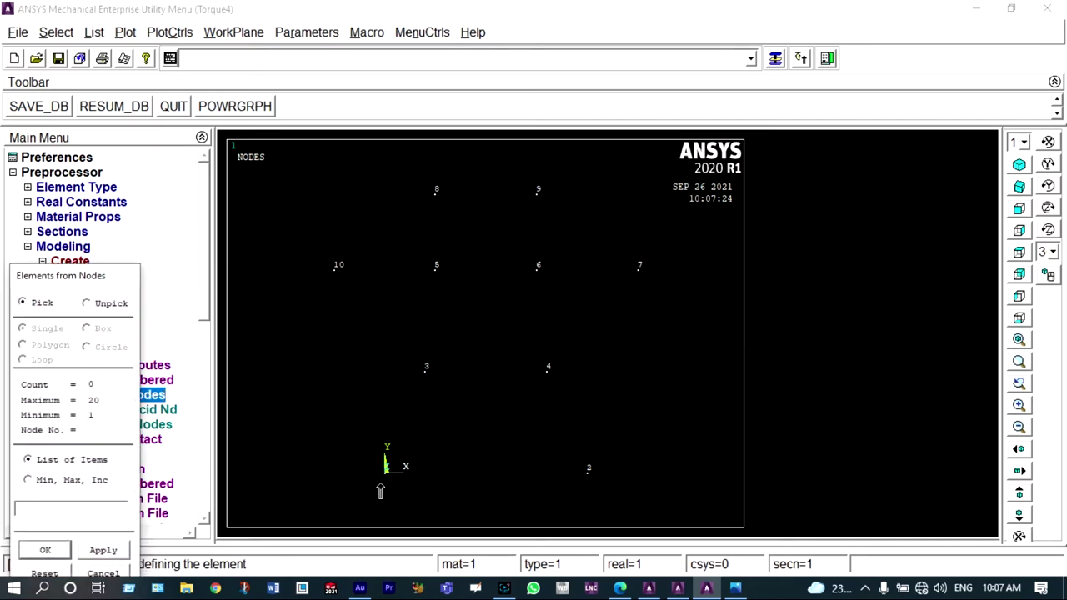
left_click(589, 471)
left_click(103, 550)
left_click(566, 491)
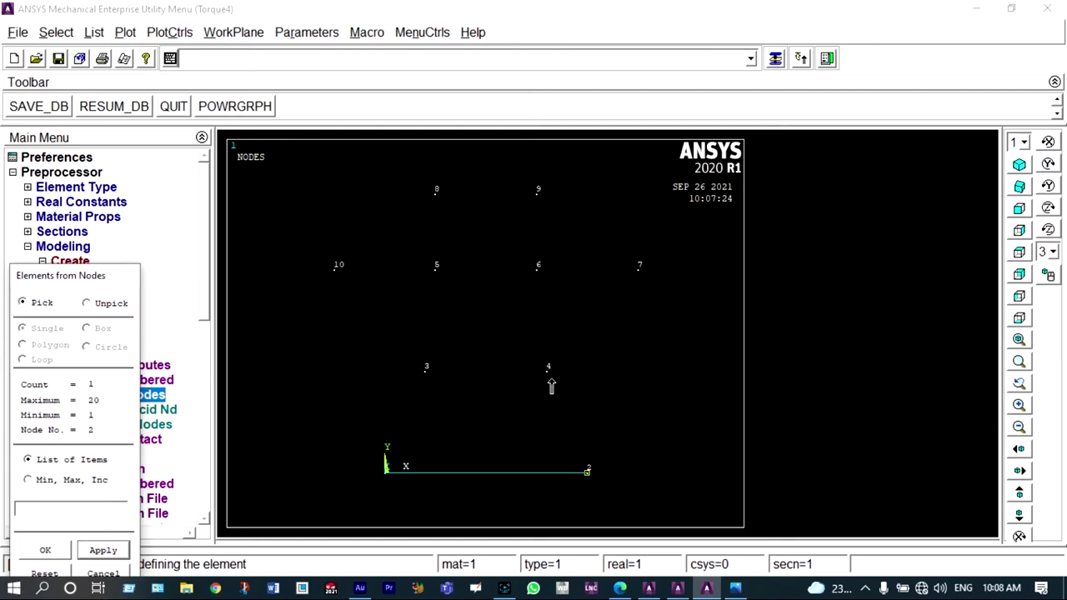
left_click(100, 550)
left_click(376, 490)
left_click(543, 382)
left_click(100, 551)
left_click(379, 481)
left_click(421, 377)
left_click(103, 550)
left_click(417, 372)
left_click(522, 377)
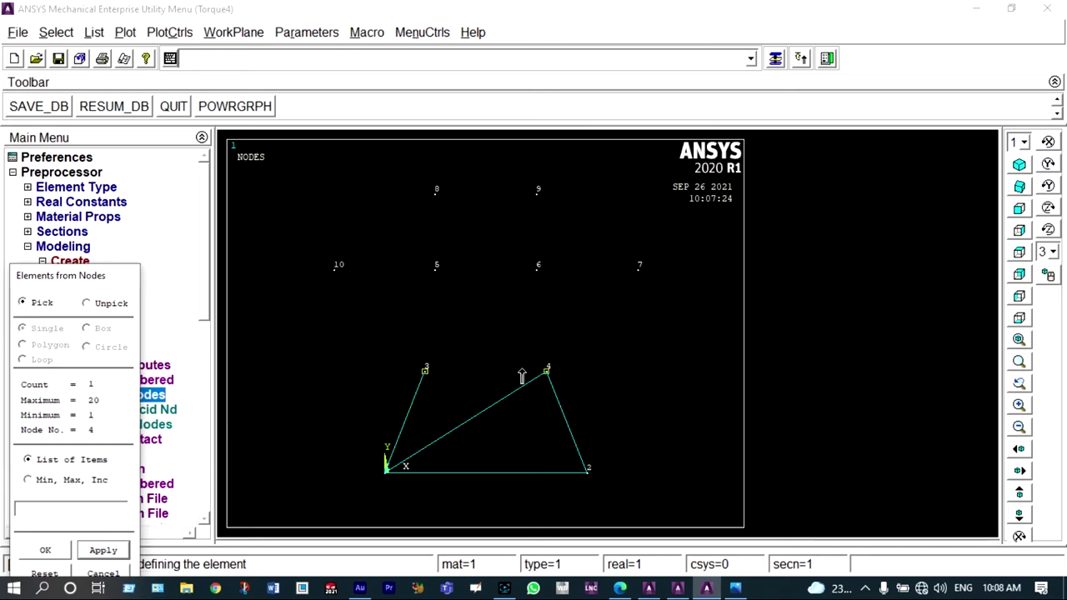
left_click(115, 550)
Add the middle members 3-5, 4-6, 6-7, 6-9 and diagonal 5-4.
left_click(432, 285)
left_click(111, 553)
left_click(546, 371)
left_click(542, 296)
left_click(104, 555)
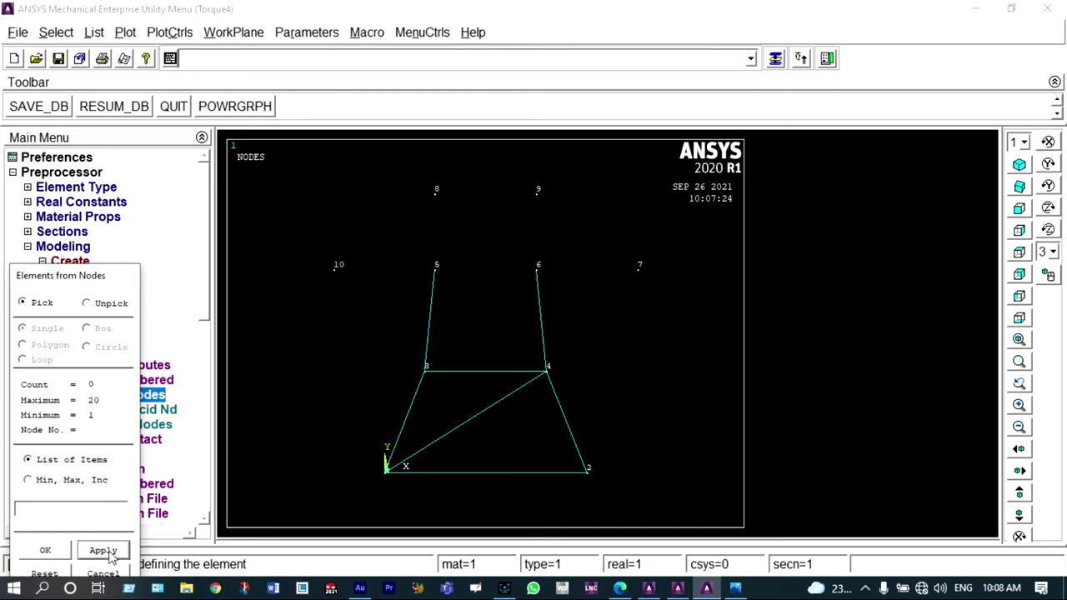
left_click(528, 280)
left_click(609, 283)
left_click(117, 550)
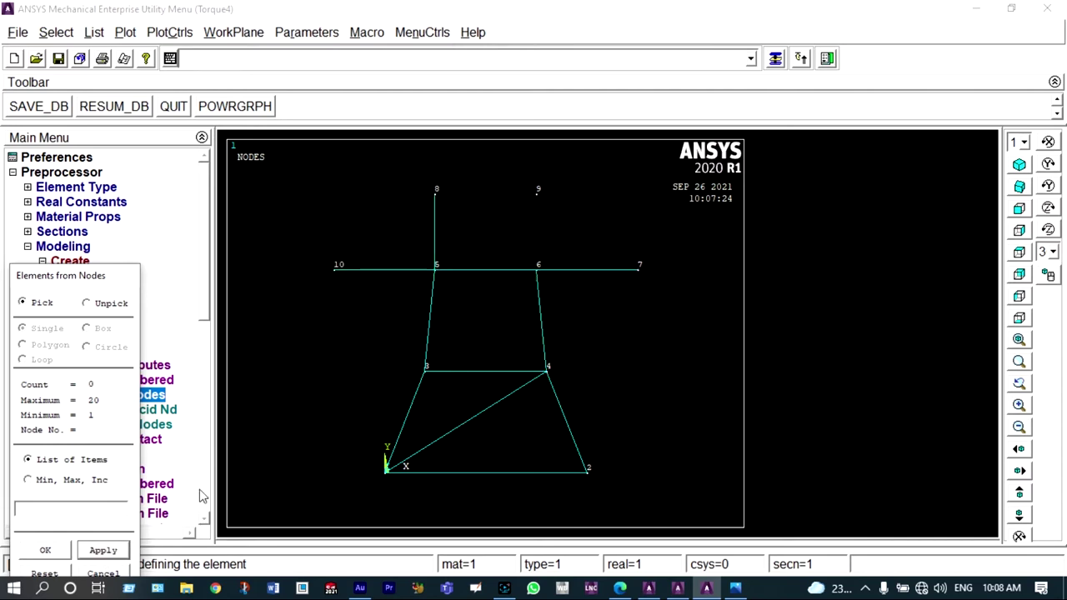
left_click(509, 302)
left_click(522, 217)
left_click(94, 552)
left_click(450, 283)
left_click(532, 364)
left_click(117, 554)
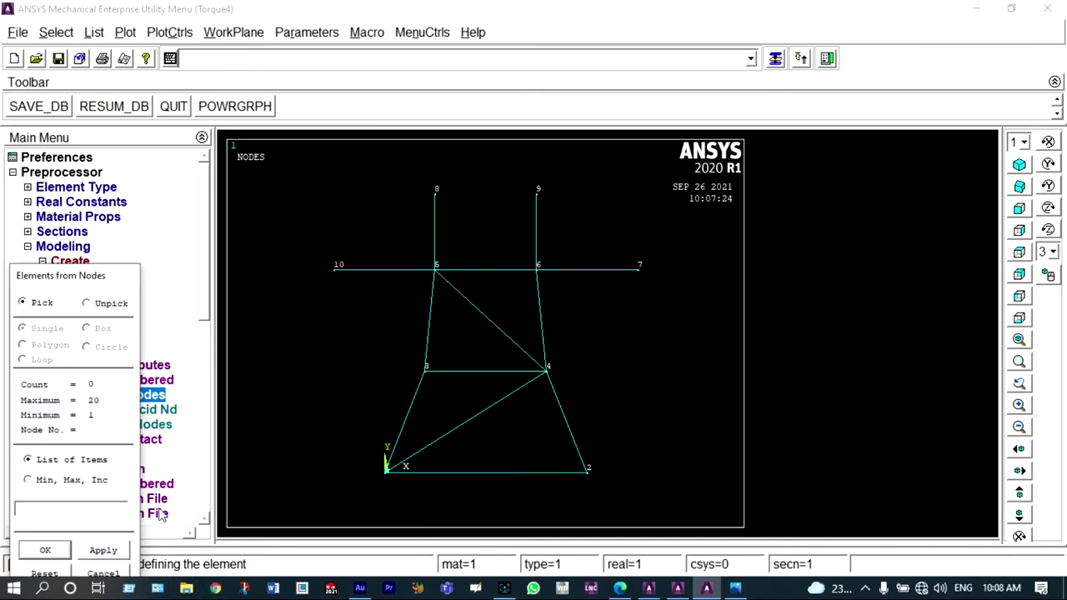
Add the top members 10-8, 9-7 and top chord 8-9 to complete the tower.
left_click(335, 280)
left_click(421, 200)
left_click(103, 550)
left_click(557, 204)
left_click(639, 280)
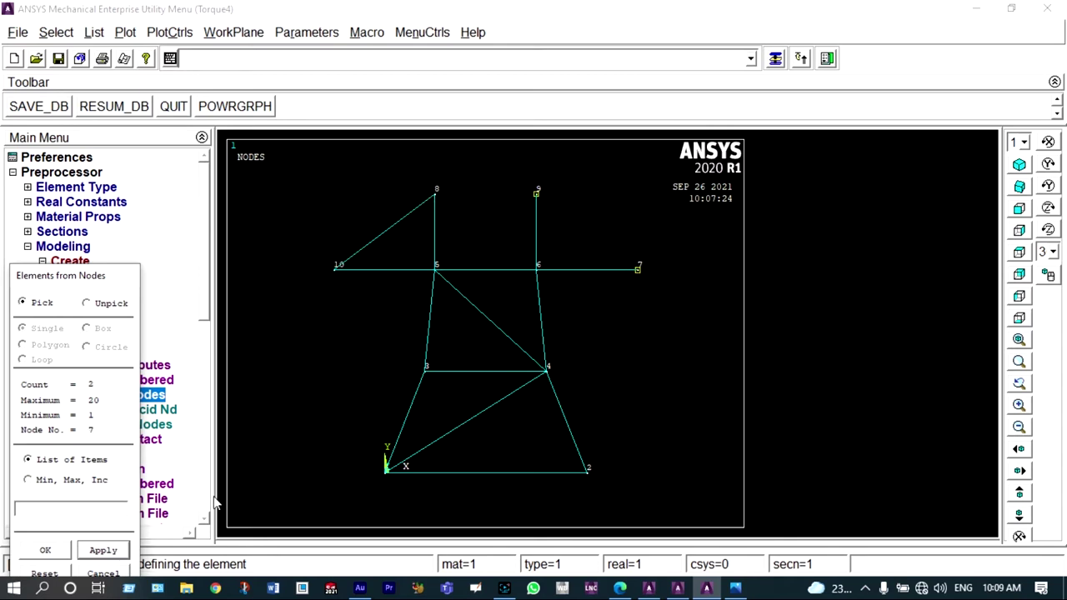
left_click(121, 551)
left_click(419, 190)
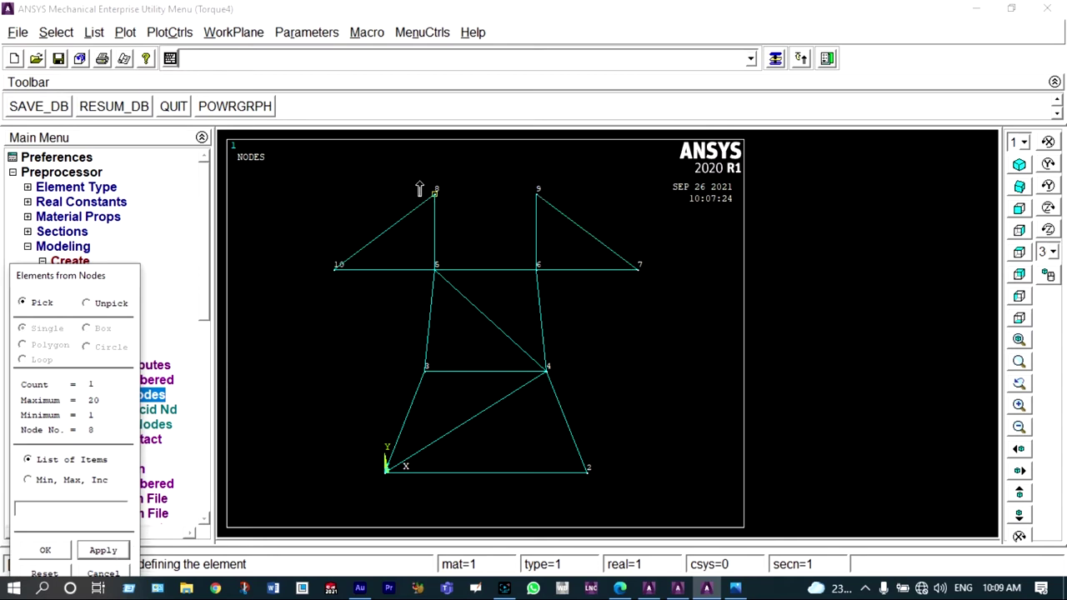
left_click(508, 191)
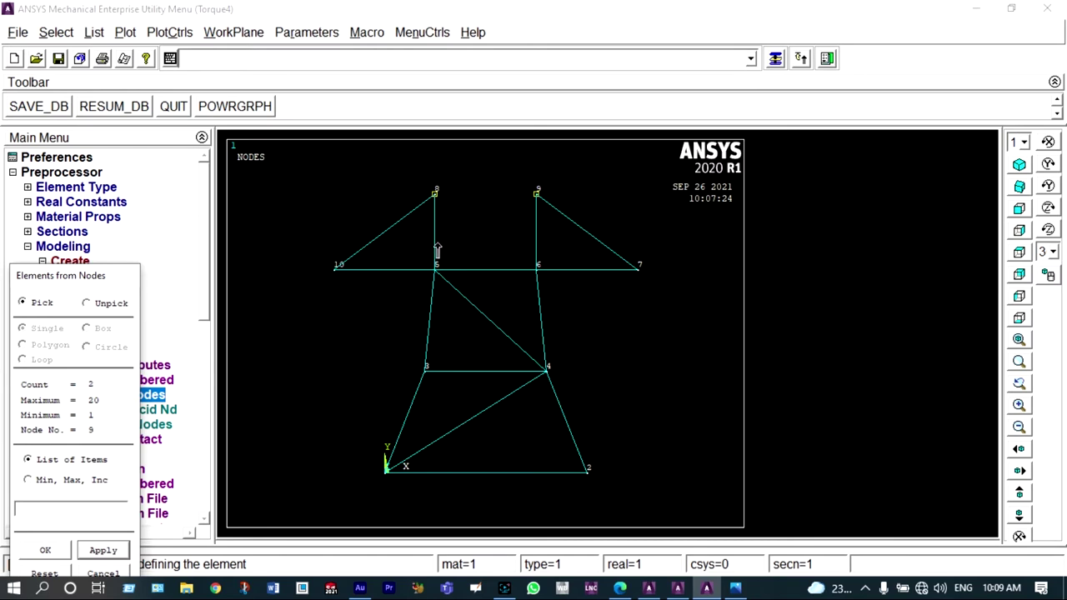
left_click(46, 551)
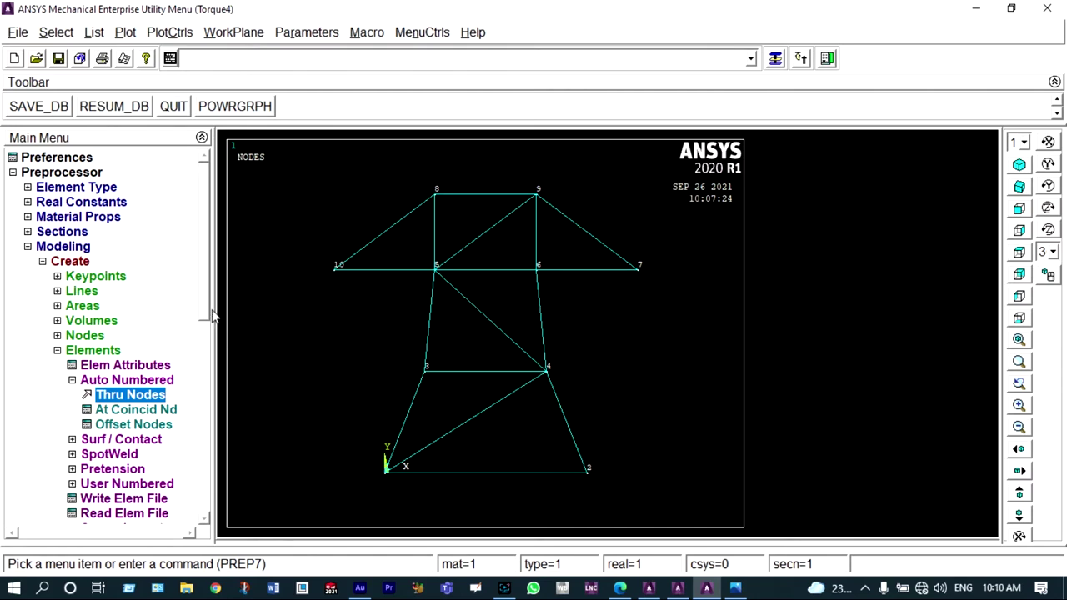
left_click(59, 247)
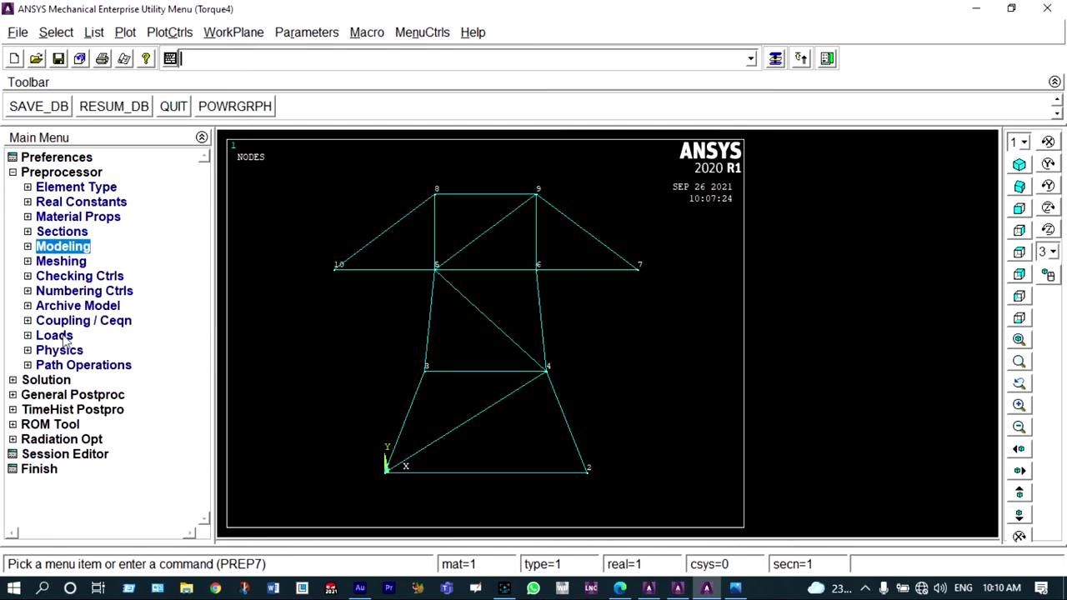
Set a new static analysis type.
left_click(55, 336)
left_click(75, 351)
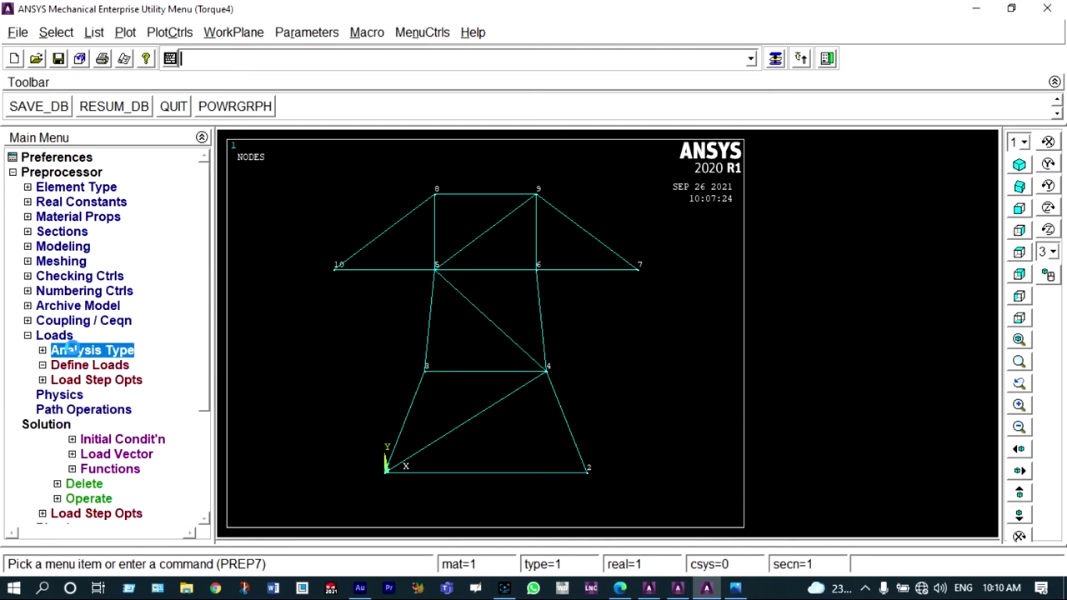
left_click(81, 368)
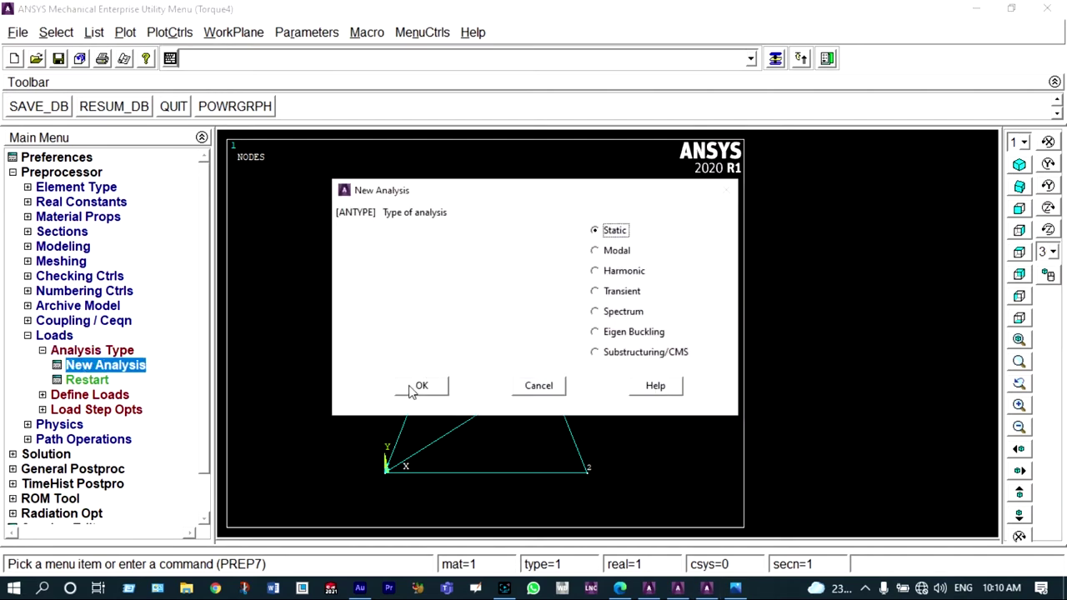
left_click(421, 386)
Fix all degrees of freedom at base node 1.
left_click(121, 395)
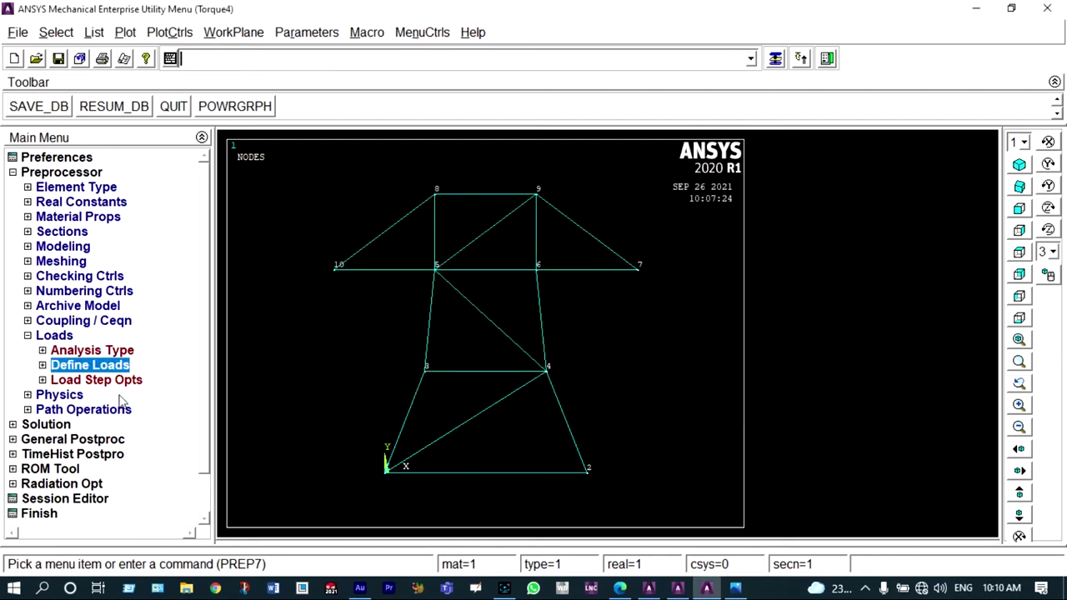
left_click(107, 410)
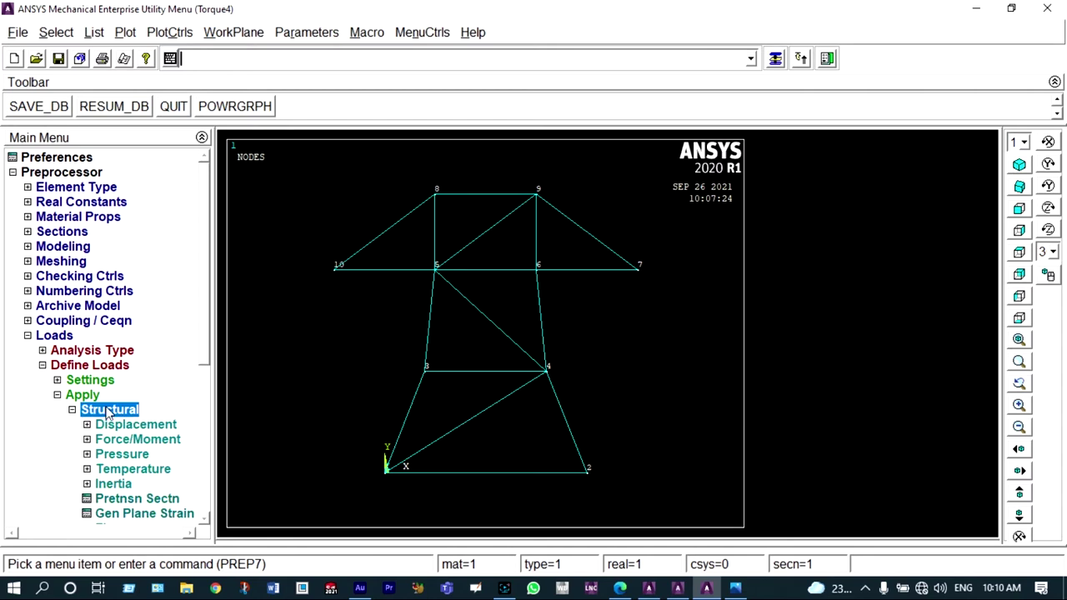
left_click(138, 426)
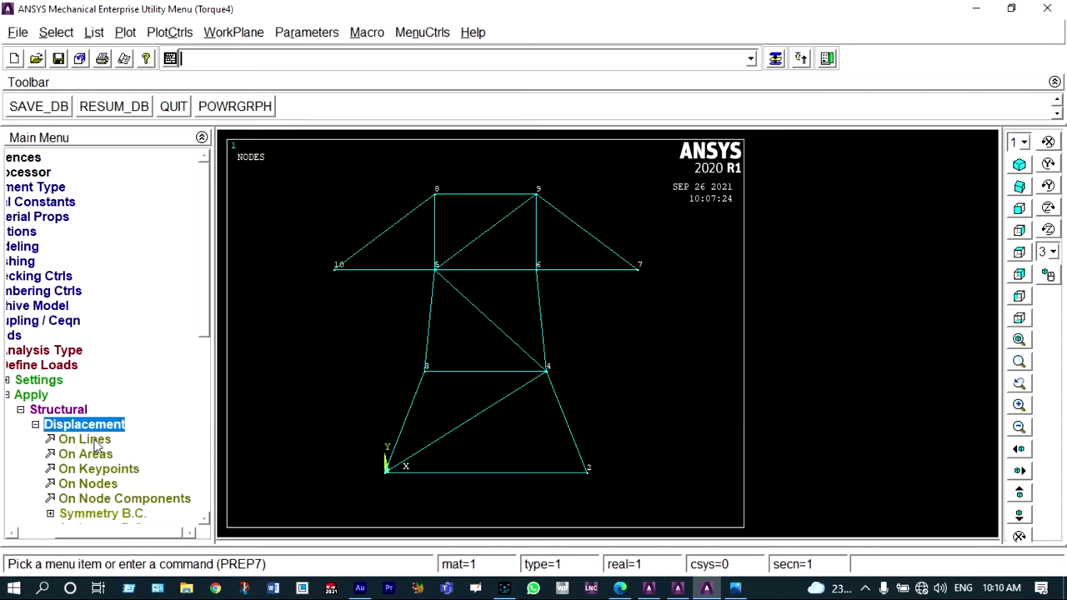
left_click(99, 477)
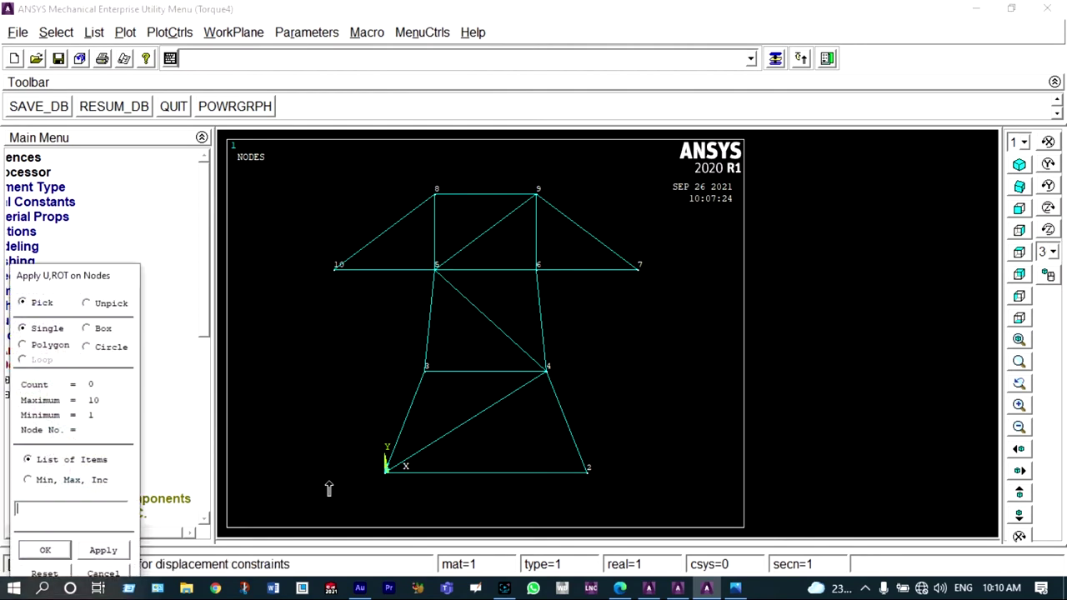
left_click(377, 490)
key("Return")
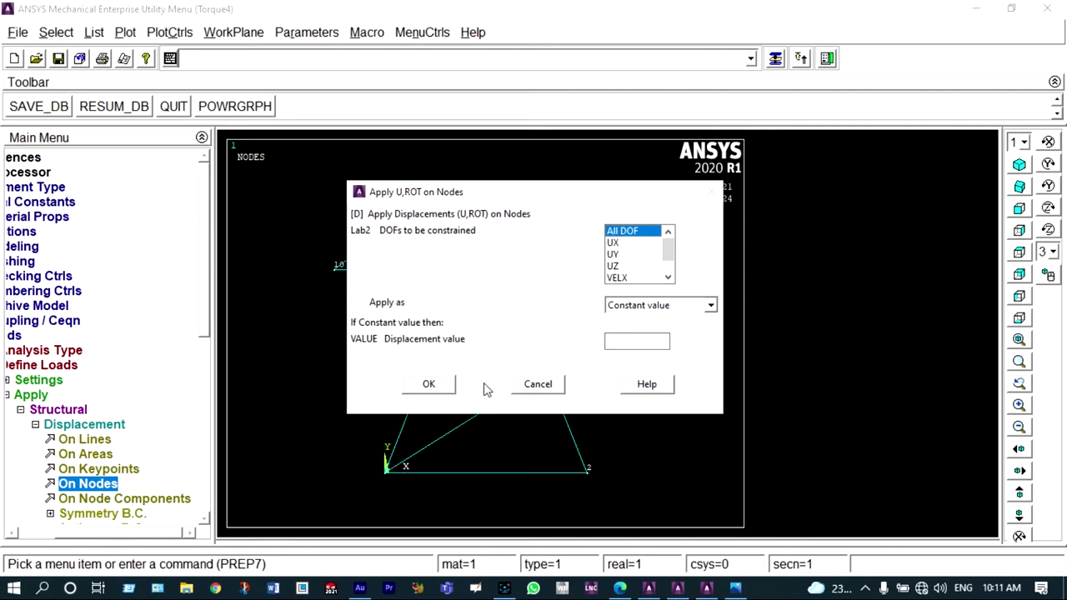
left_click(423, 386)
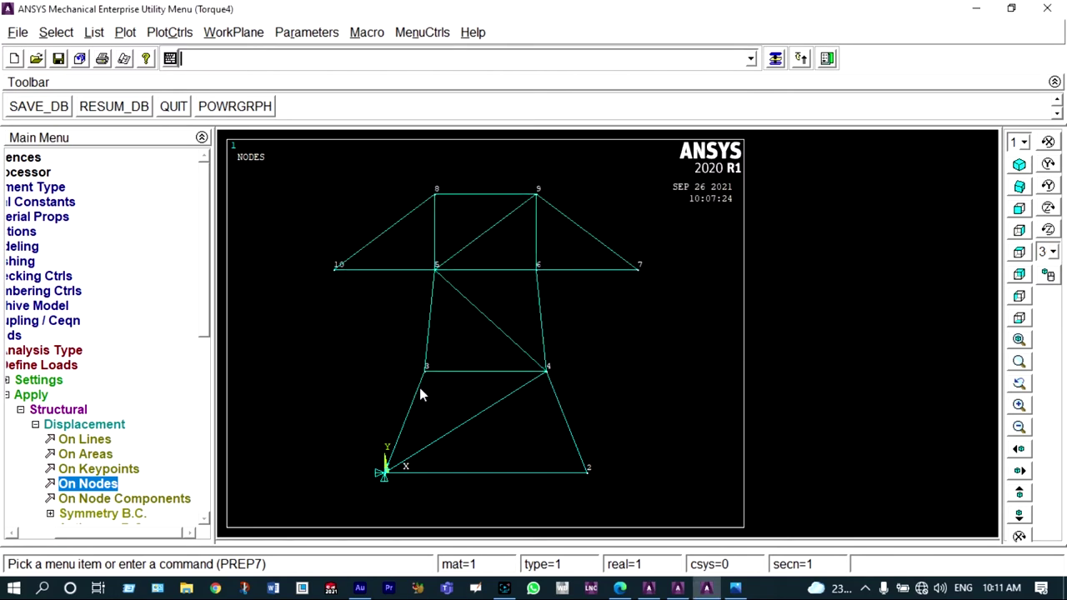
Restrain node 2 in UY only, then recheck the problem image.
left_click(109, 486)
left_click(586, 473)
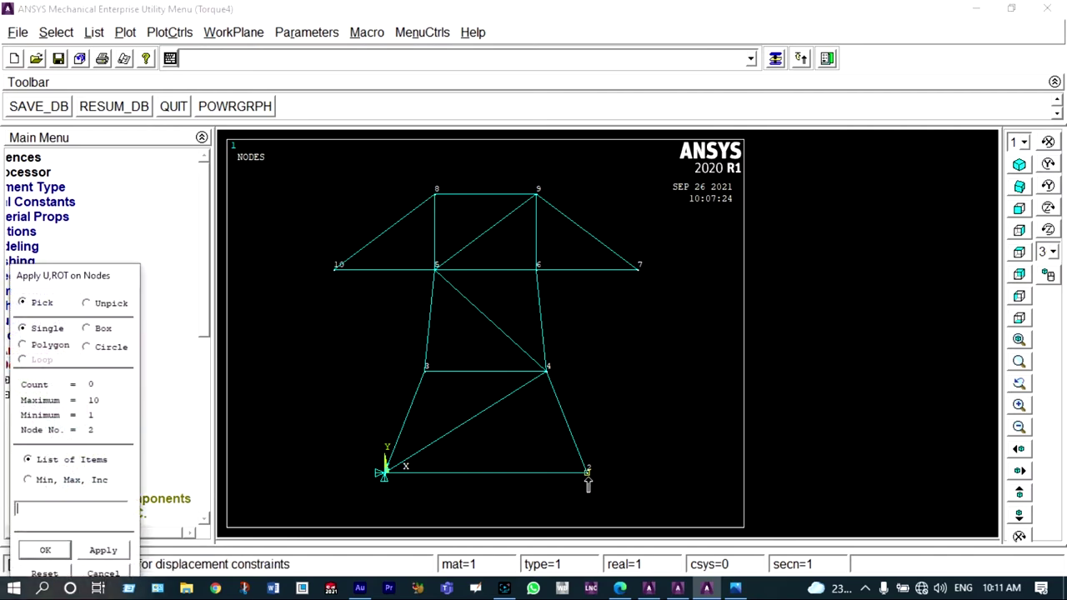
left_click(48, 552)
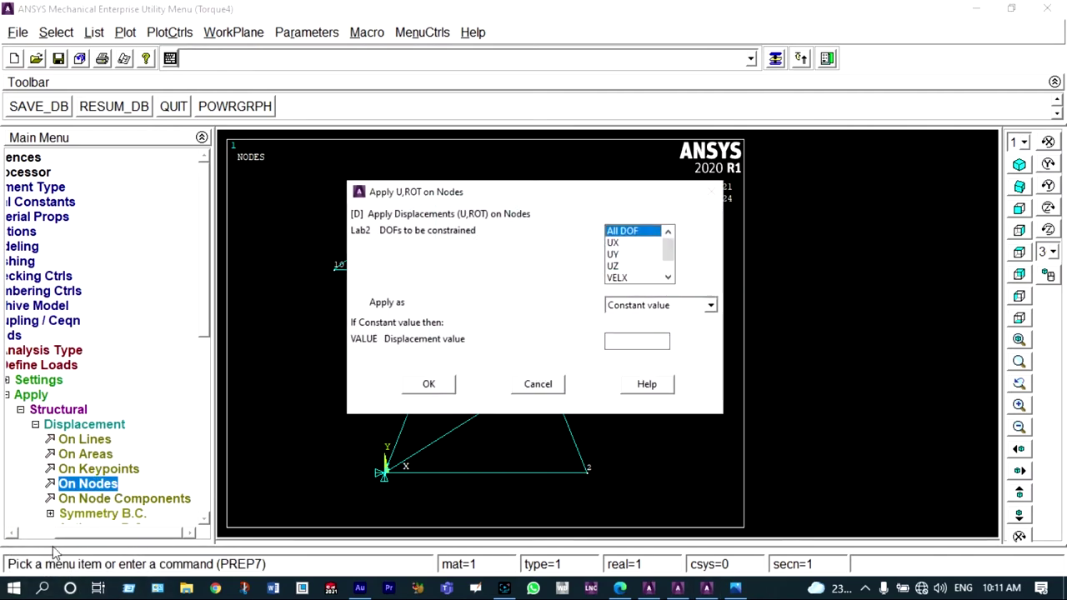
left_click(617, 254)
left_click(626, 232)
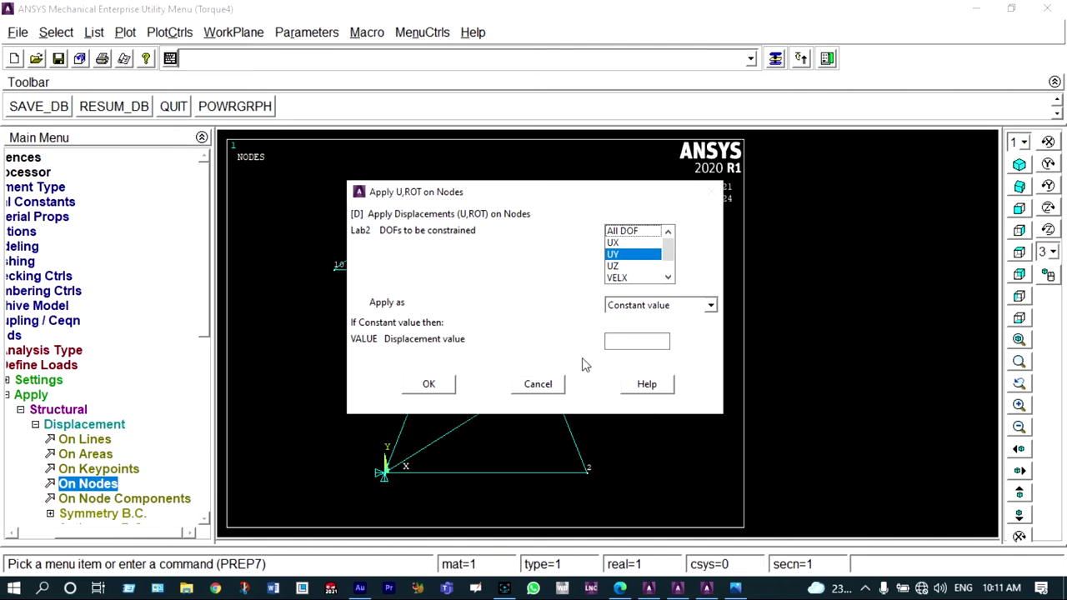
left_click(429, 384)
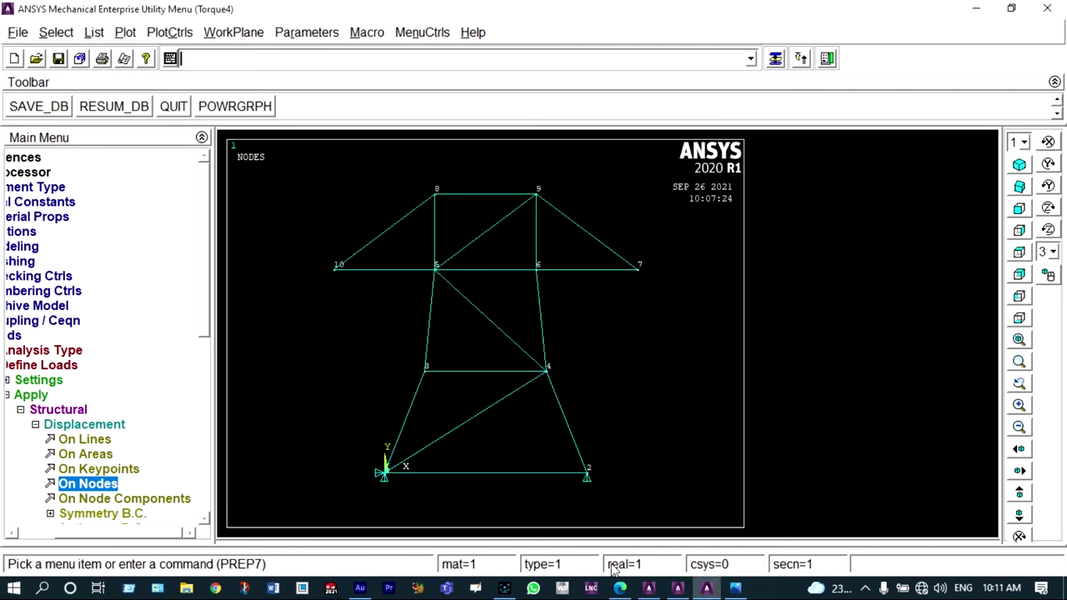
left_click(736, 590)
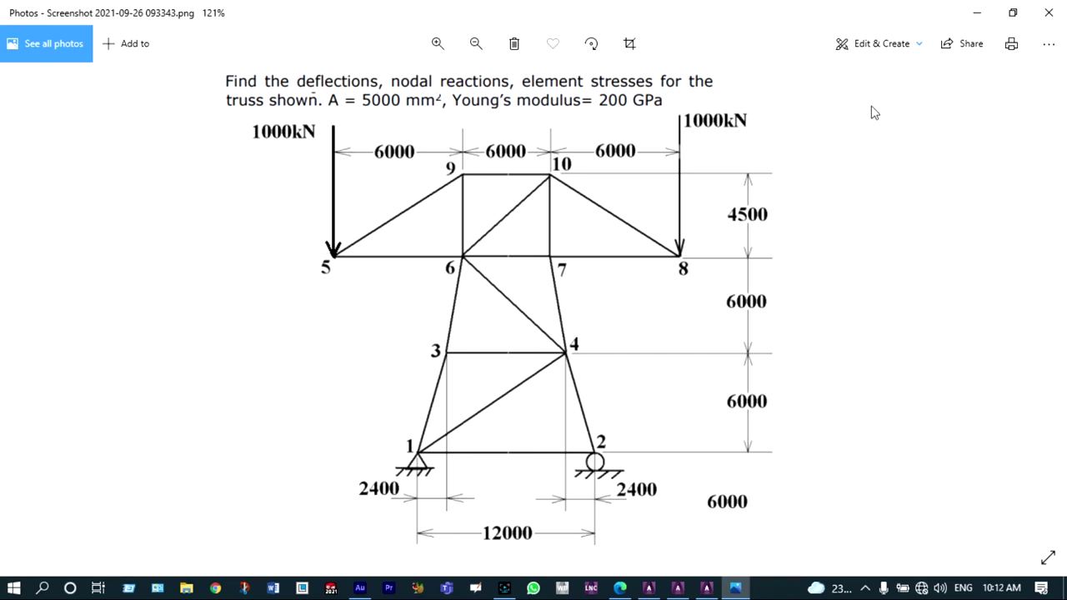
left_click(976, 14)
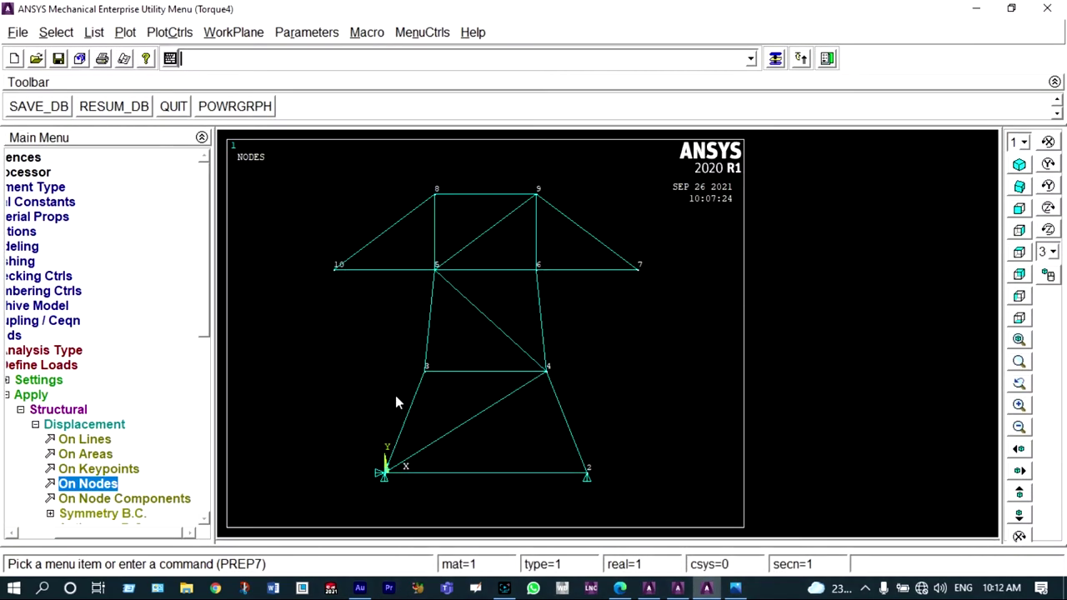
Apply an FY force of -1e6 on arm-tip nodes 10 and 7.
left_click(84, 424)
left_click(117, 367)
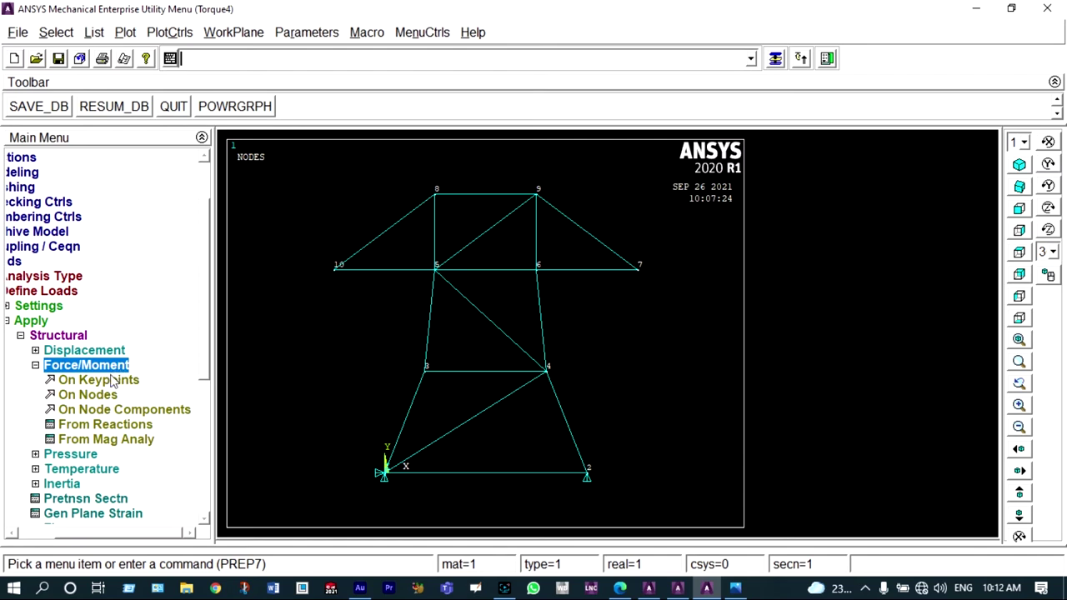
left_click(100, 395)
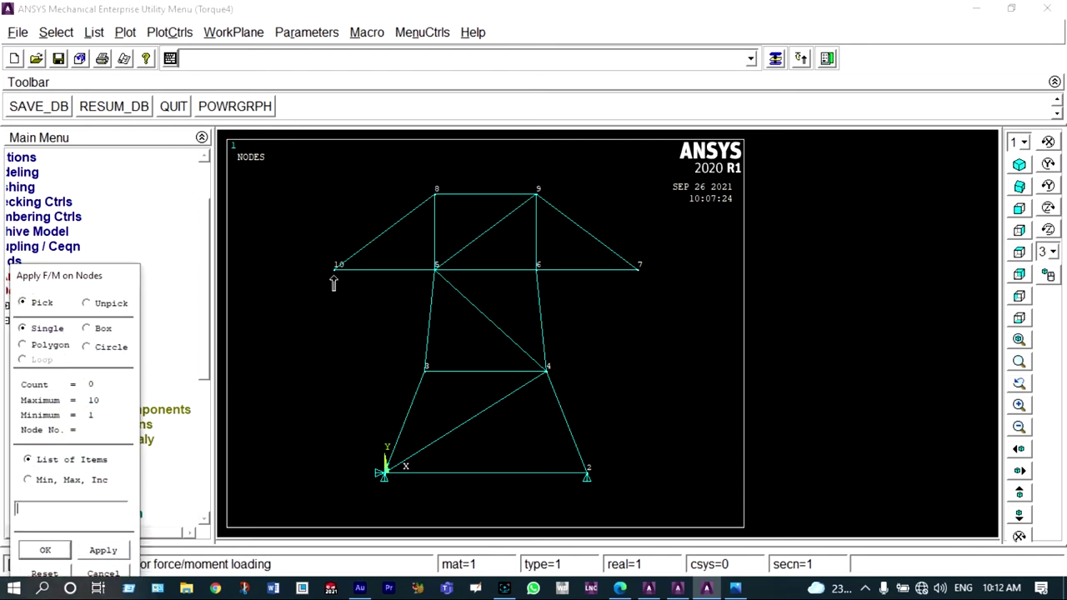
left_click(639, 268)
left_click(50, 550)
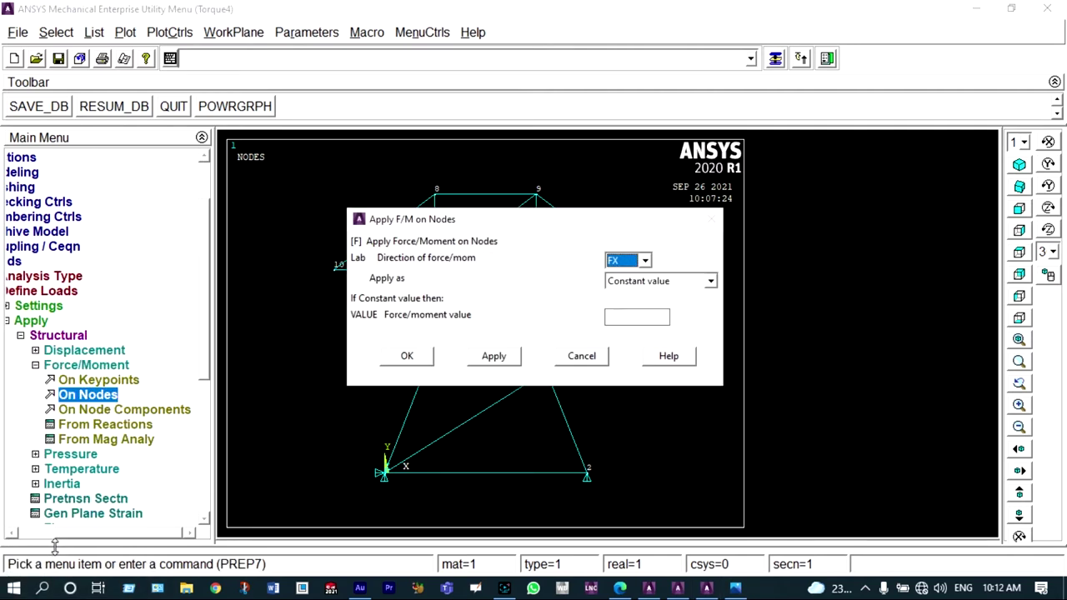
left_click(646, 264)
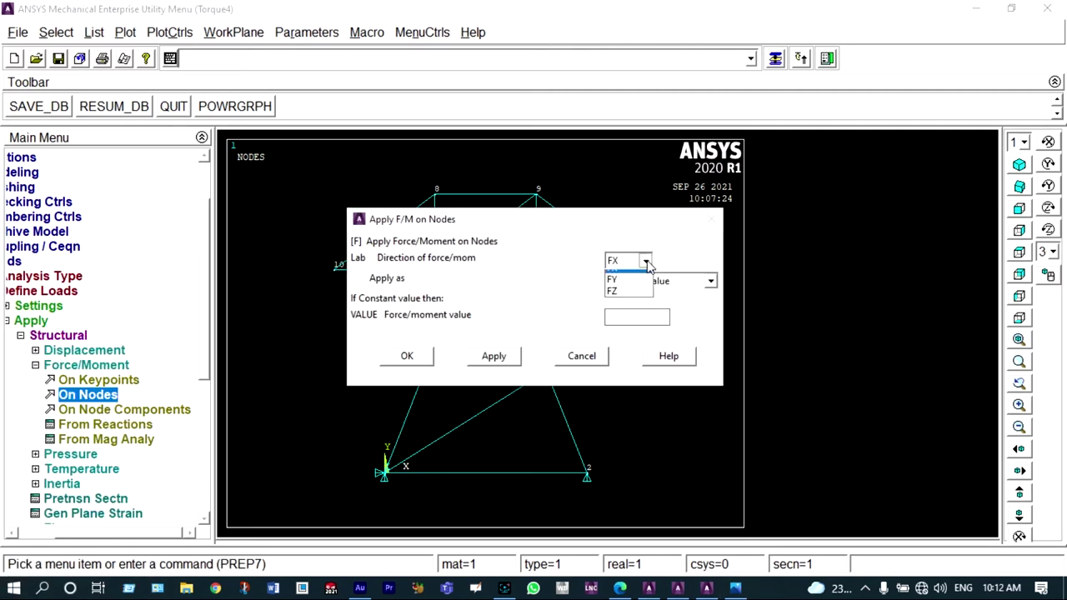
left_click(625, 289)
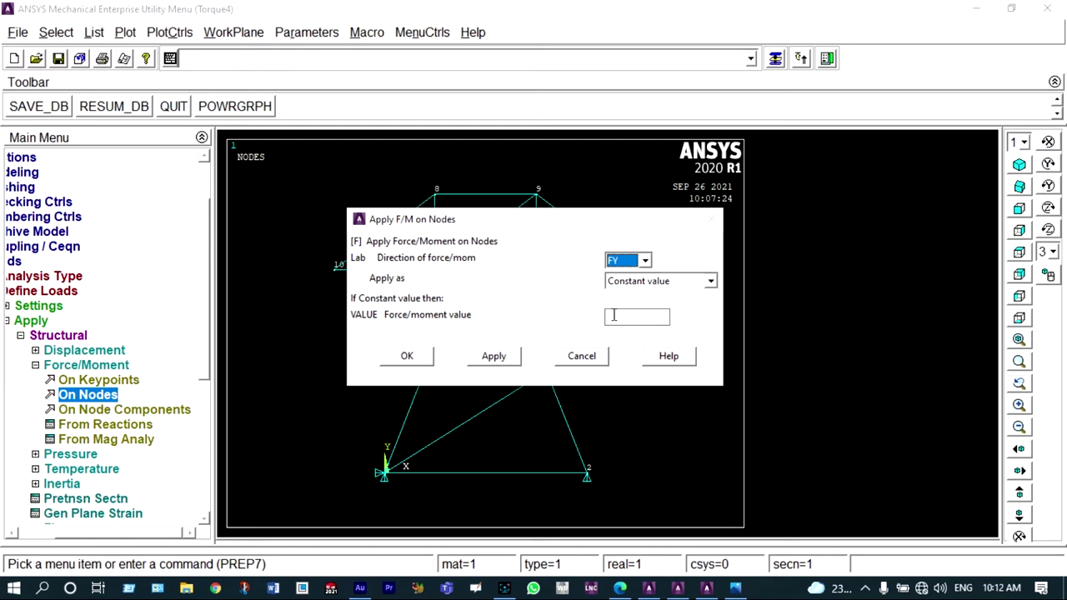
left_click(614, 315)
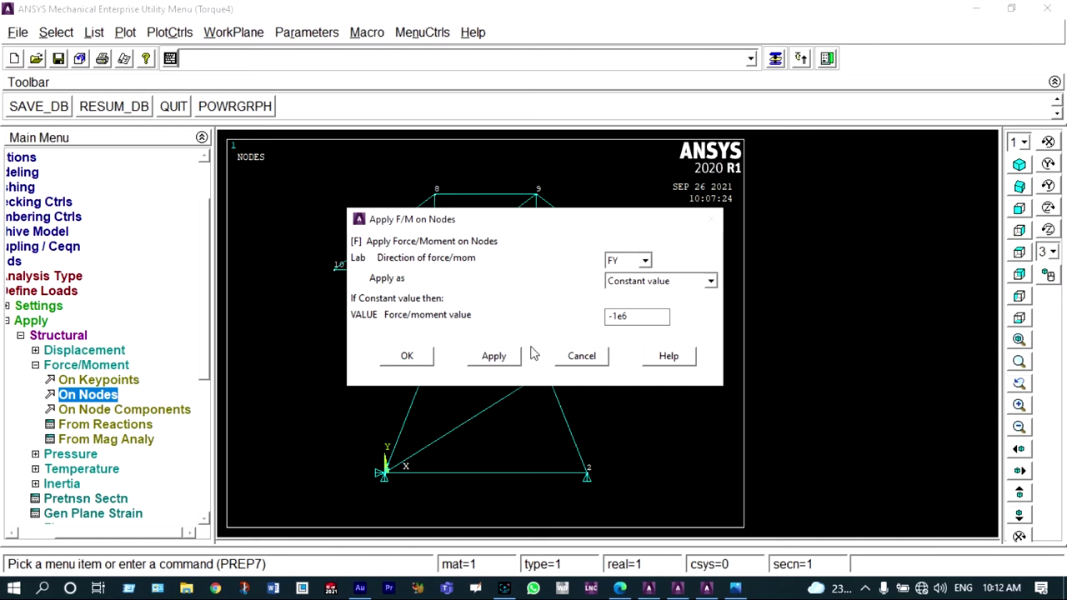
left_click(421, 352)
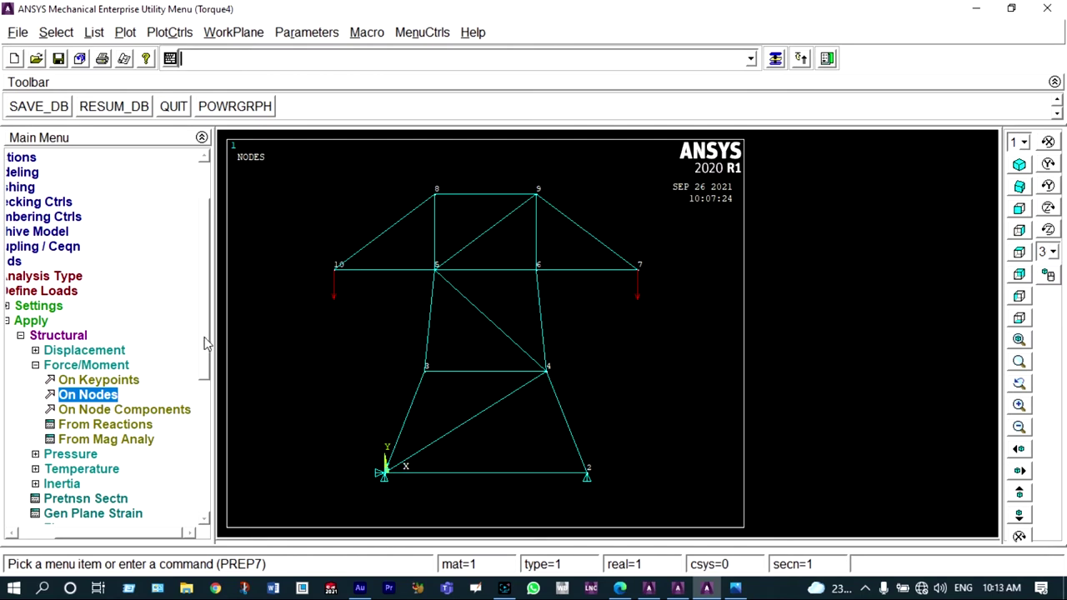
scroll(200, 352, "down", 3)
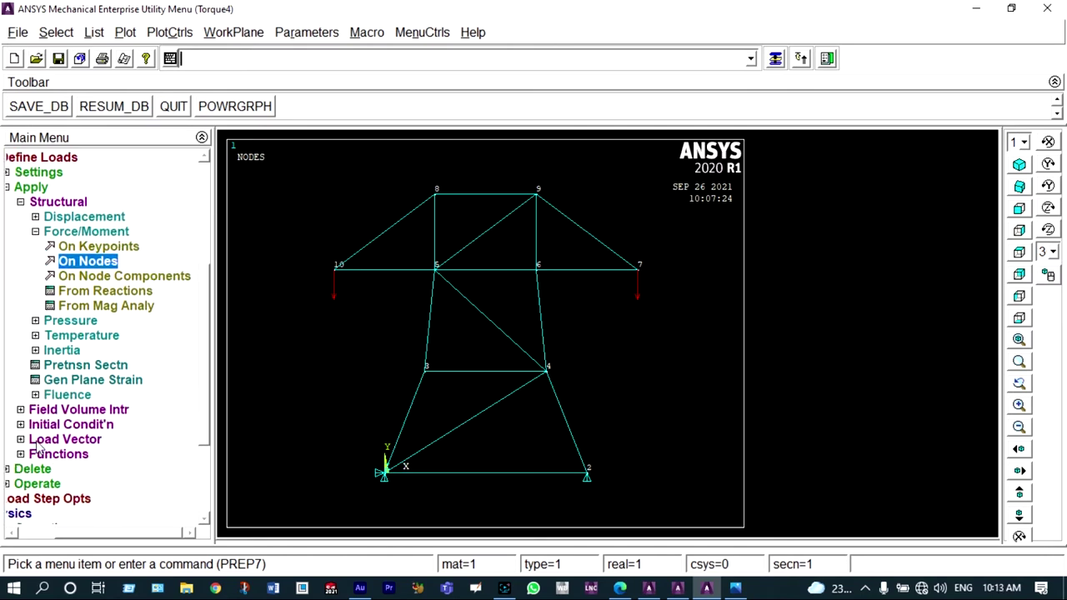
Solve the current load step, dismiss the solution messages, and bring up the nodal solution listing options.
left_click(25, 529)
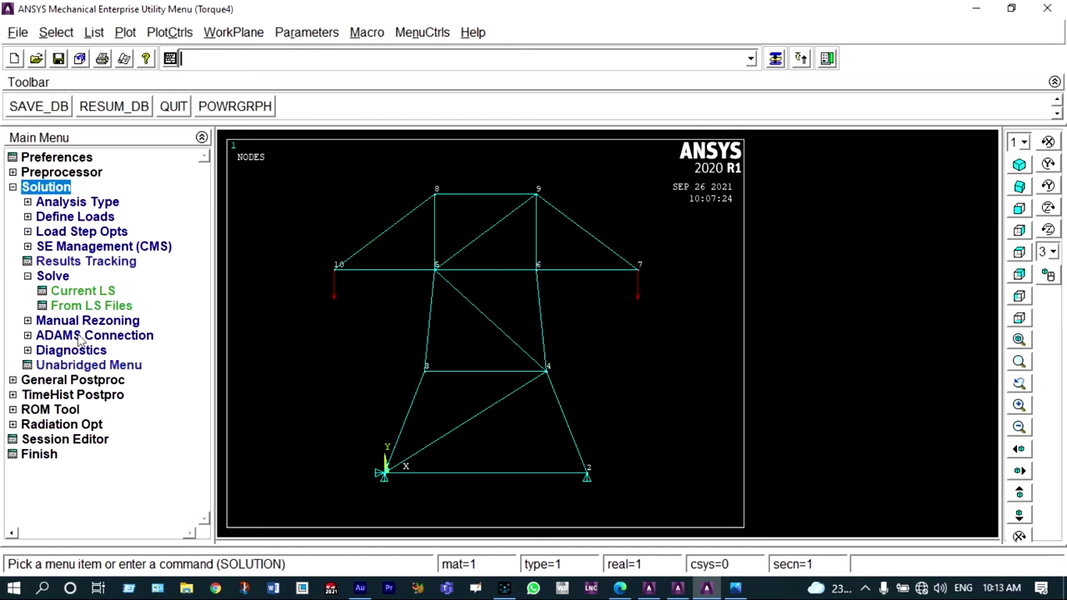
left_click(94, 296)
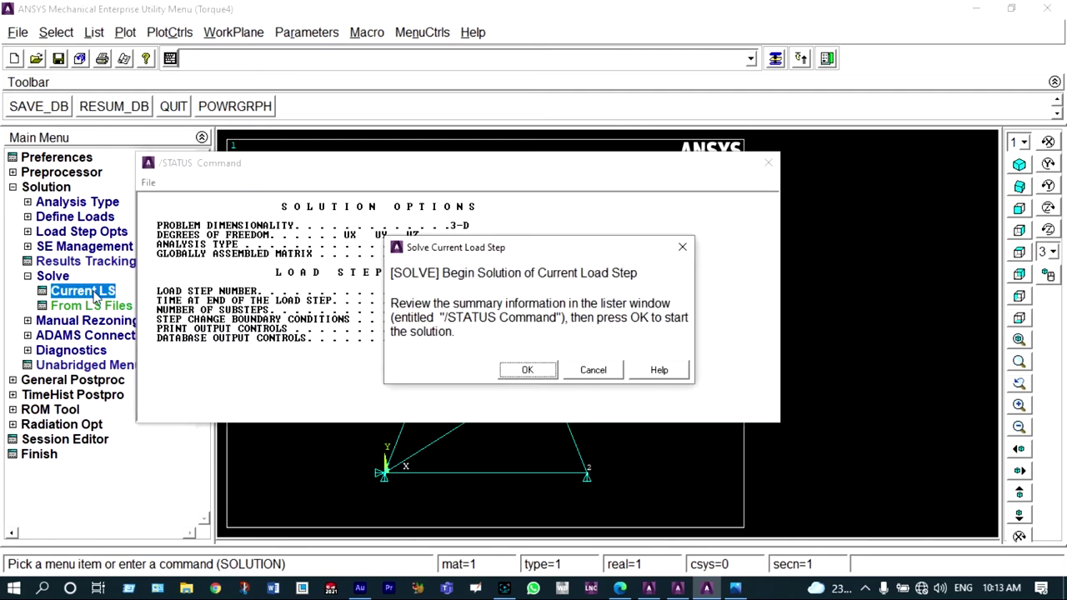
left_click(527, 370)
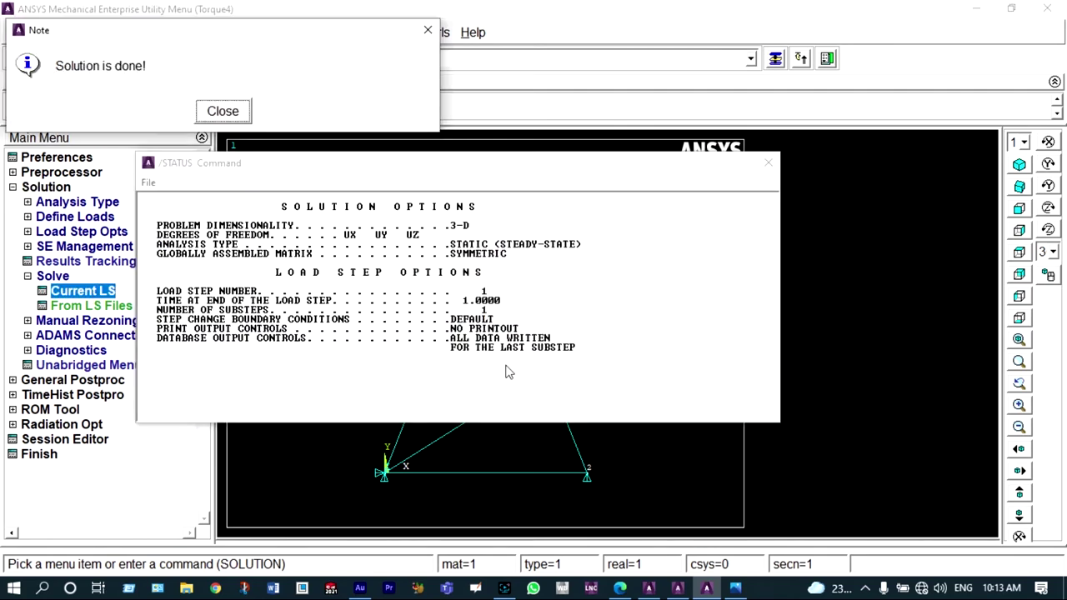
left_click(222, 112)
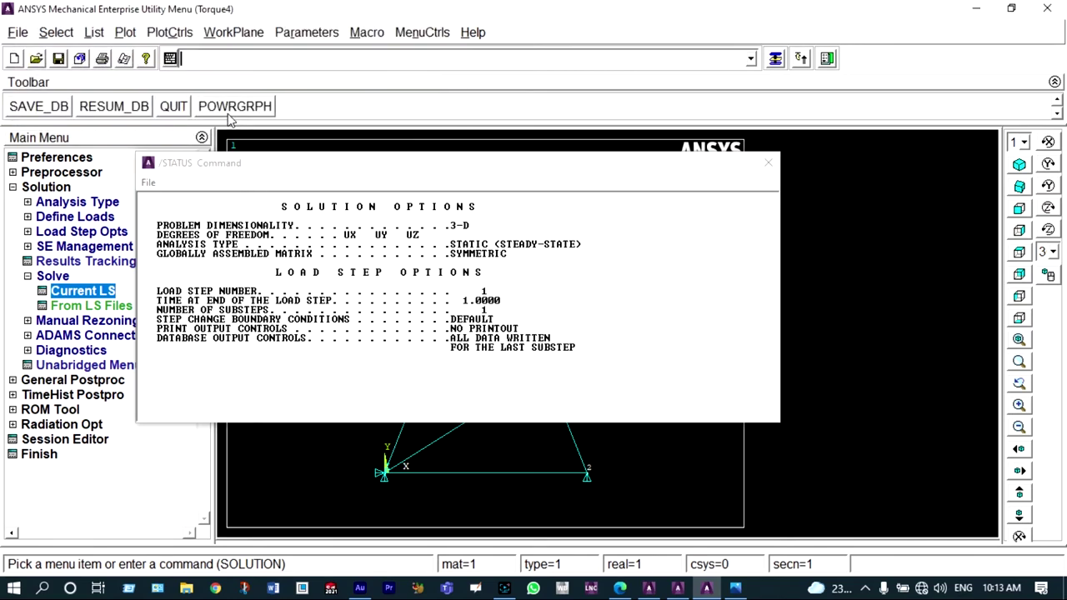
left_click(767, 162)
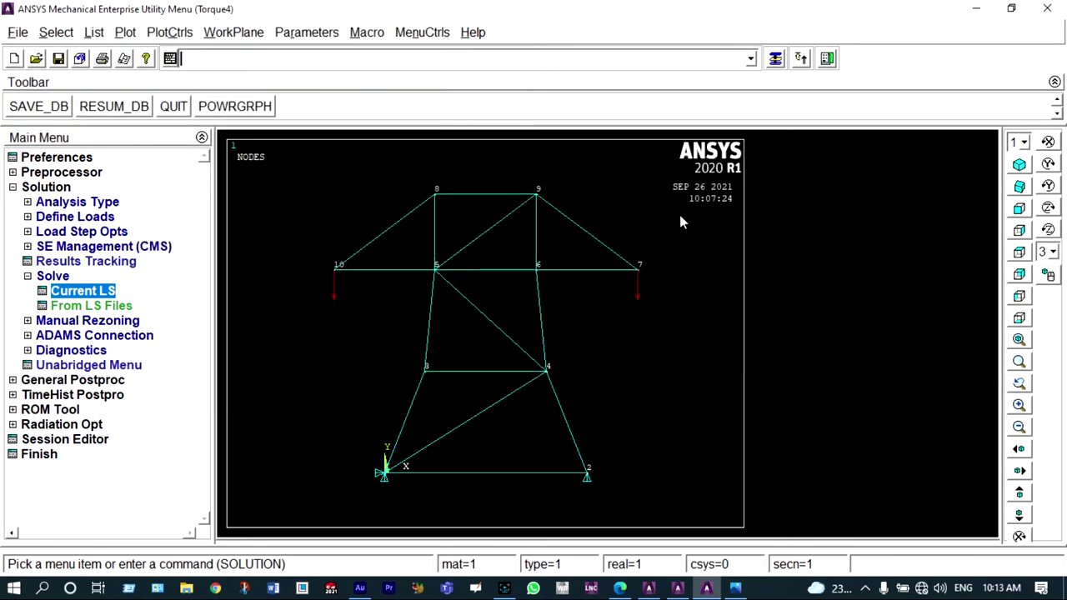
left_click(108, 380)
left_click(94, 365)
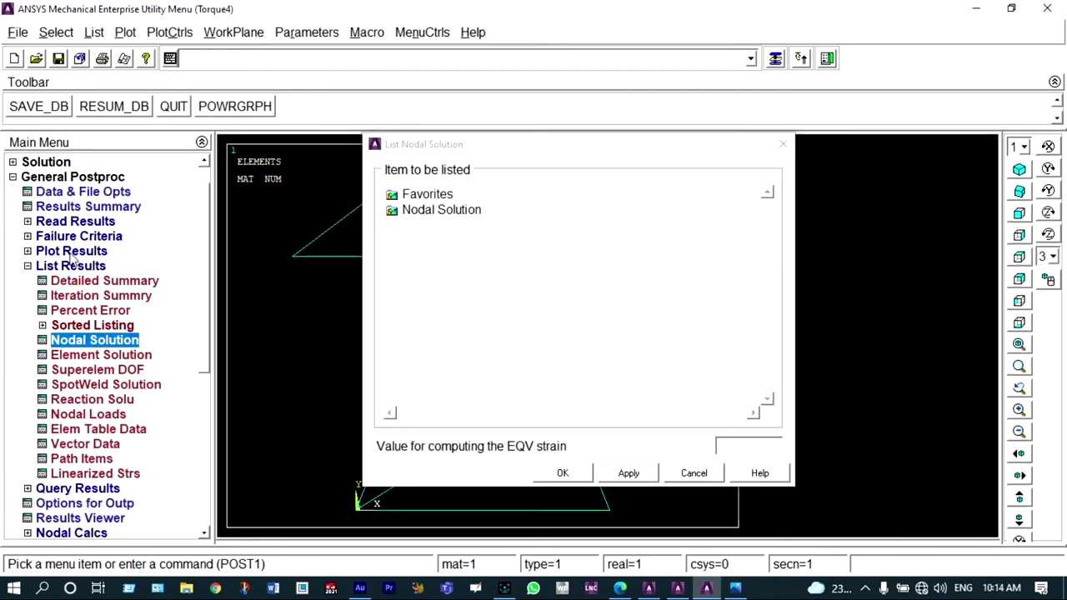
Plot the deformed plus undeformed truss shape, showing maximum displacement DMX = 69.6175.
left_click(74, 252)
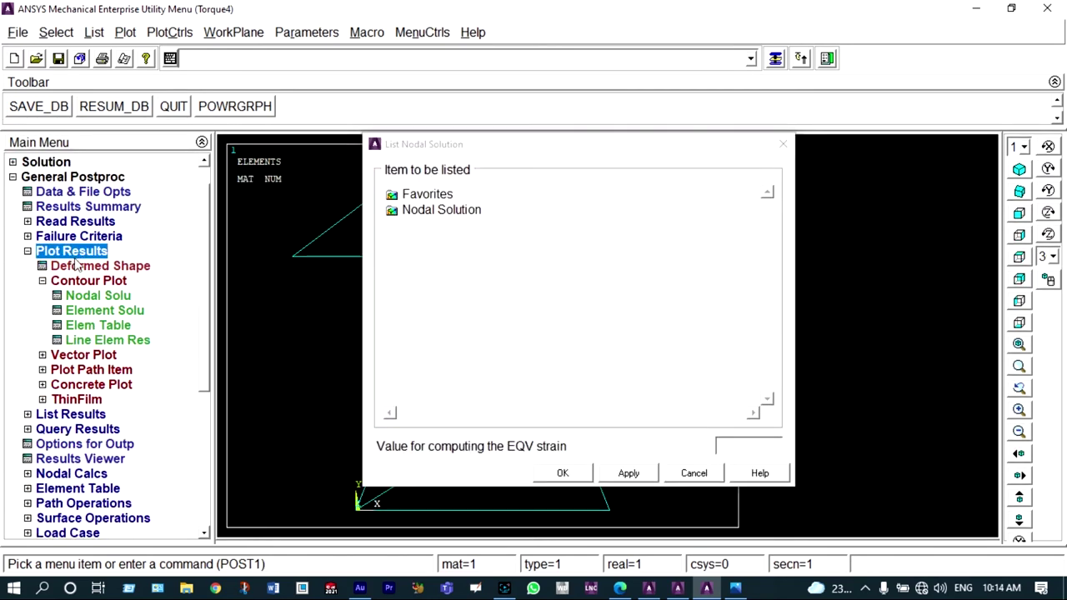
left_click(81, 266)
left_click(601, 292)
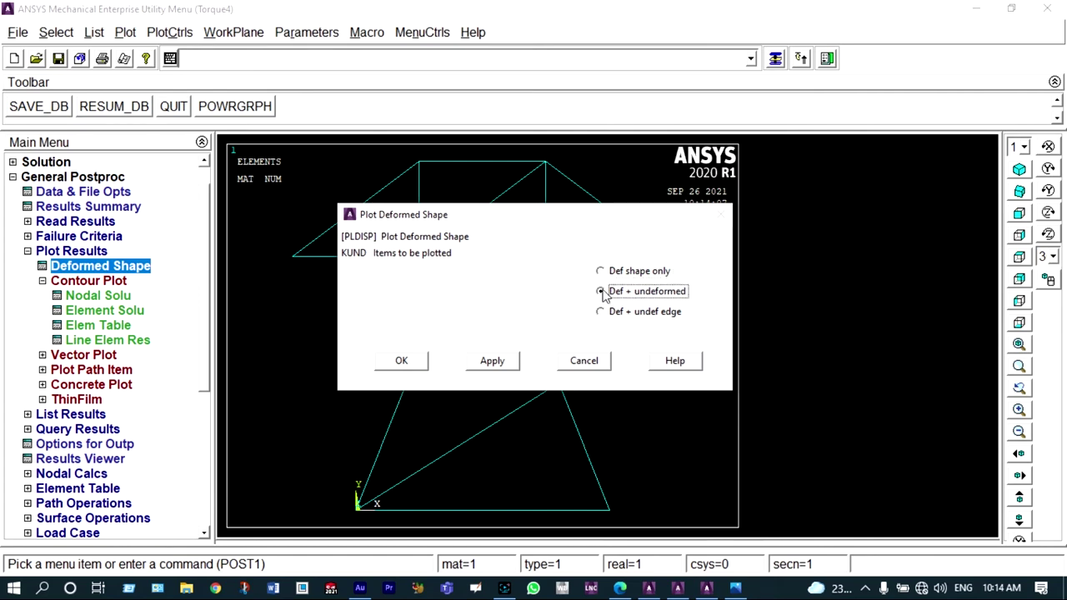
left_click(405, 361)
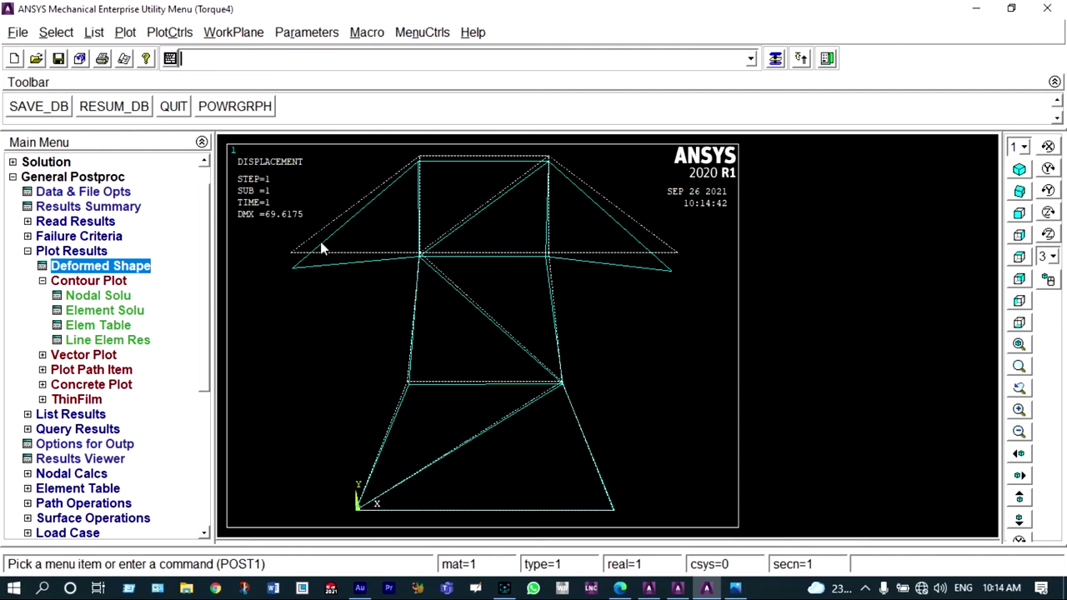
left_click(174, 33)
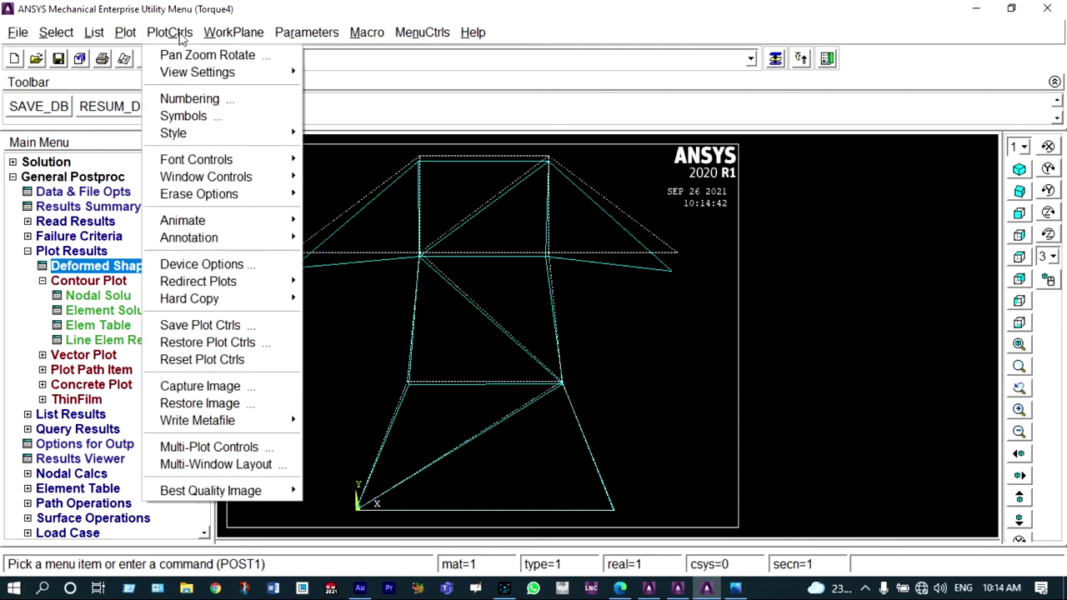
mouse_move(191, 134)
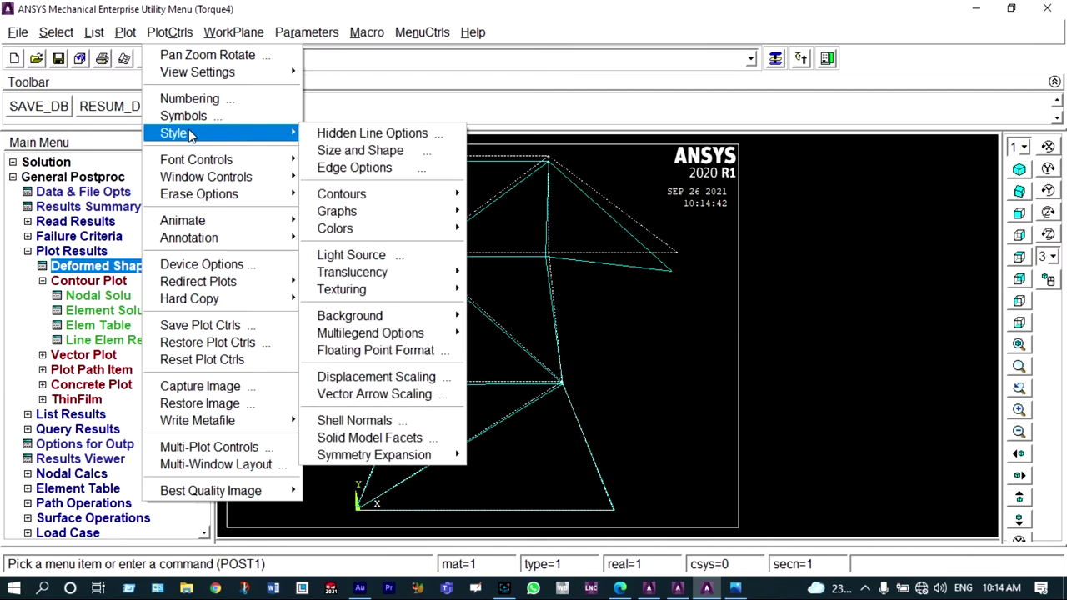
left_click(334, 150)
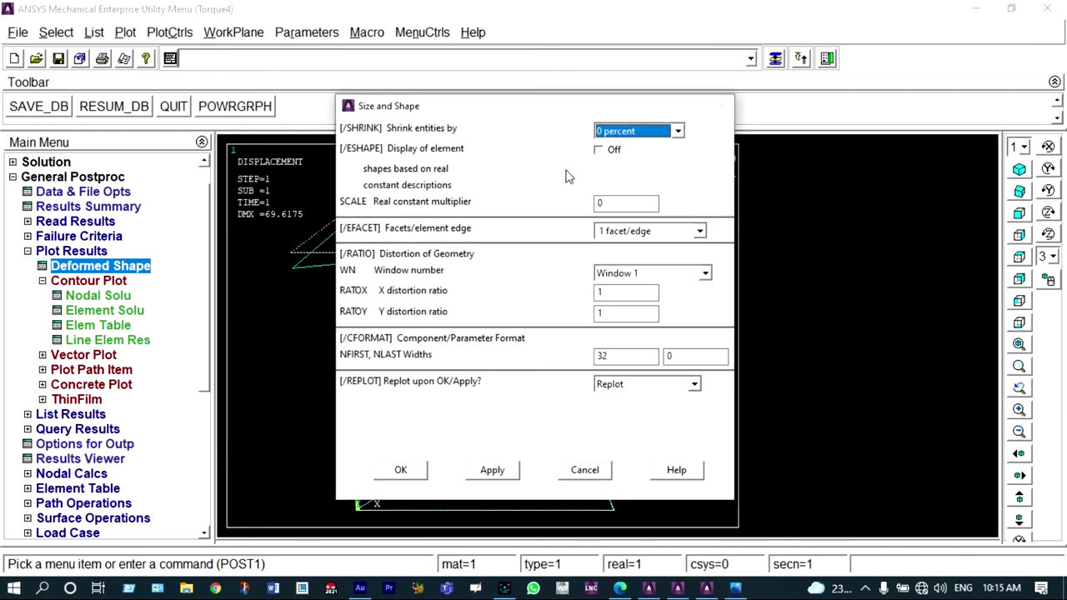
left_click(598, 151)
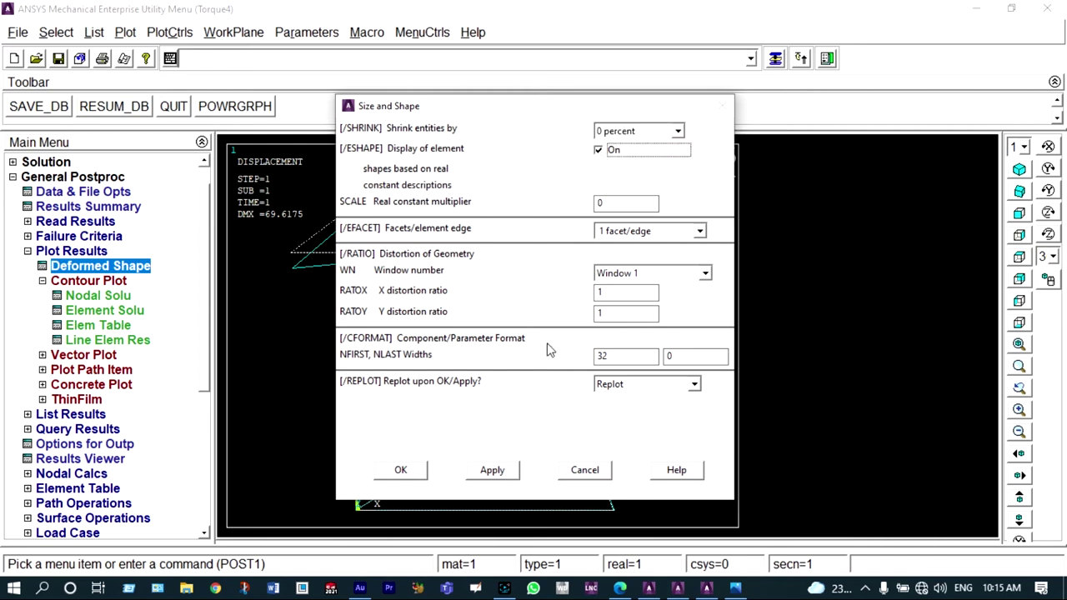
left_click(407, 470)
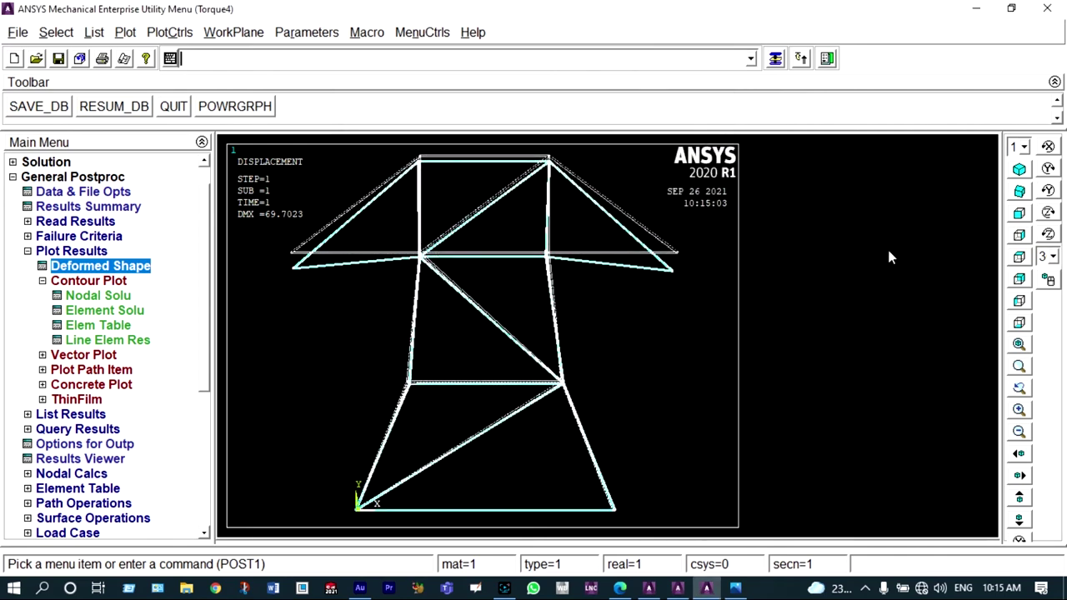
left_click(1021, 170)
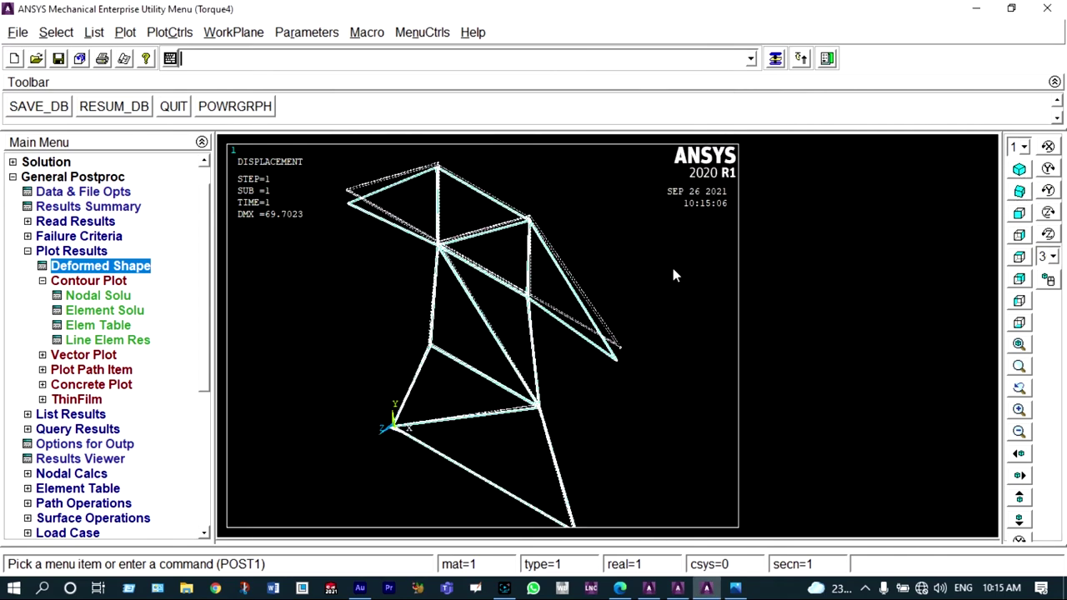
scroll(490, 322, "up", 2)
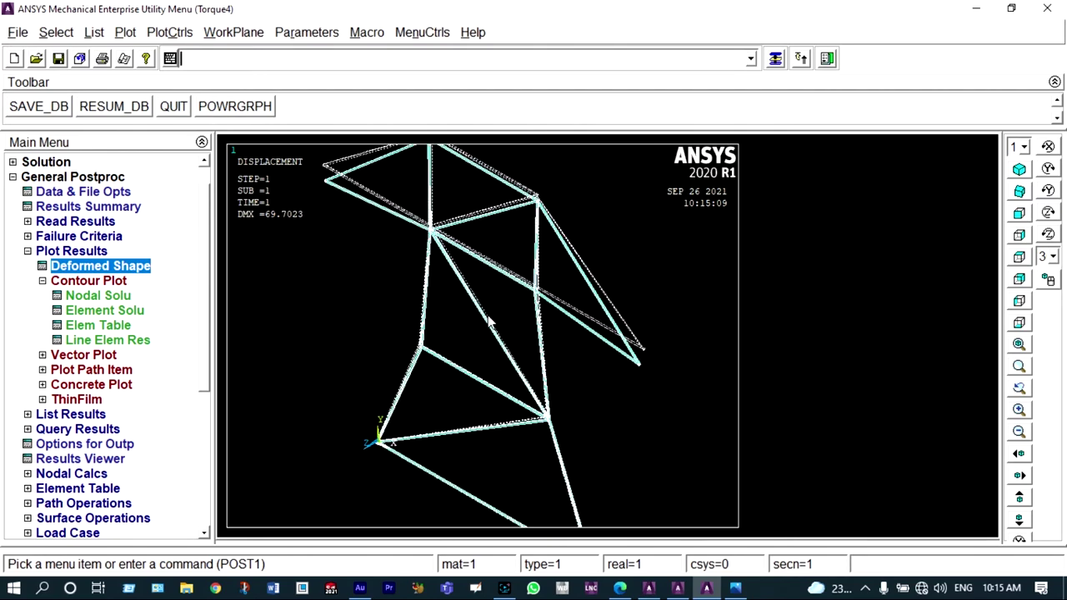
scroll(490, 322, "up", 4)
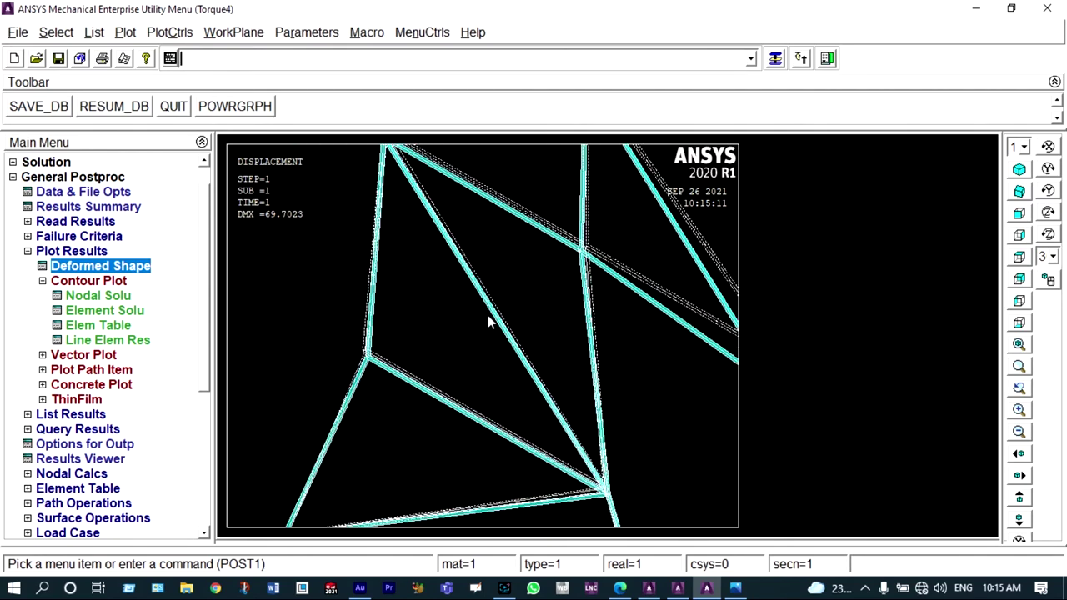
scroll(489, 324, "up", 2)
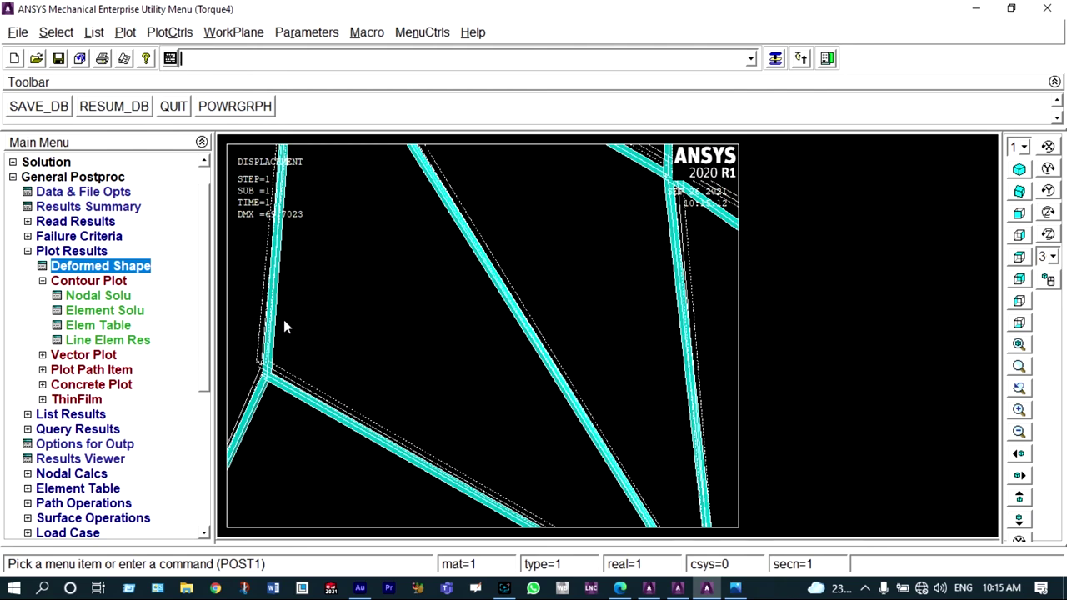
scroll(283, 327, "down", 4)
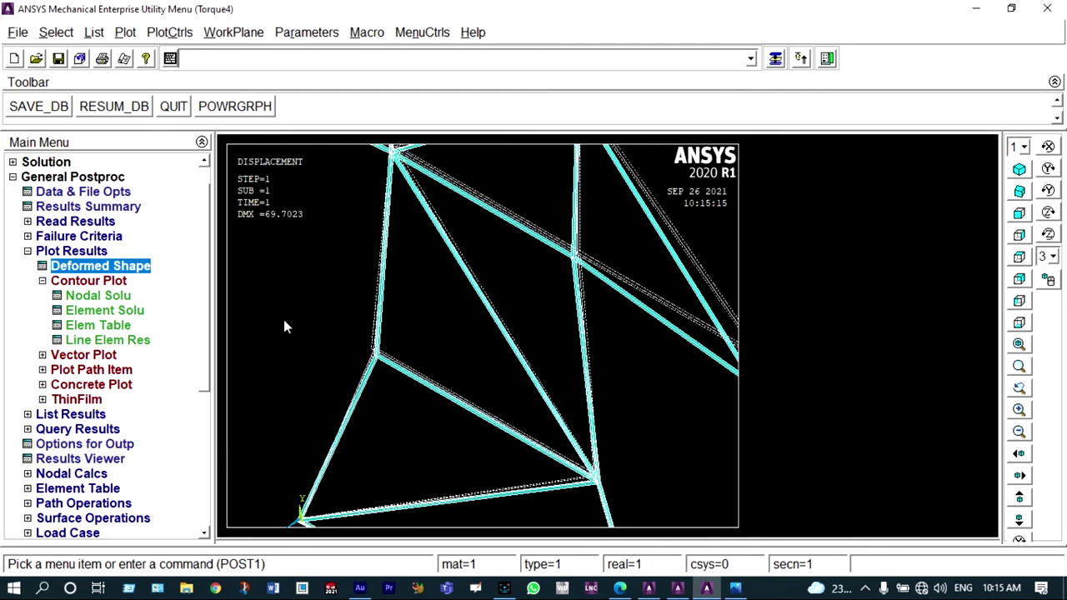
scroll(283, 326, "down", 3)
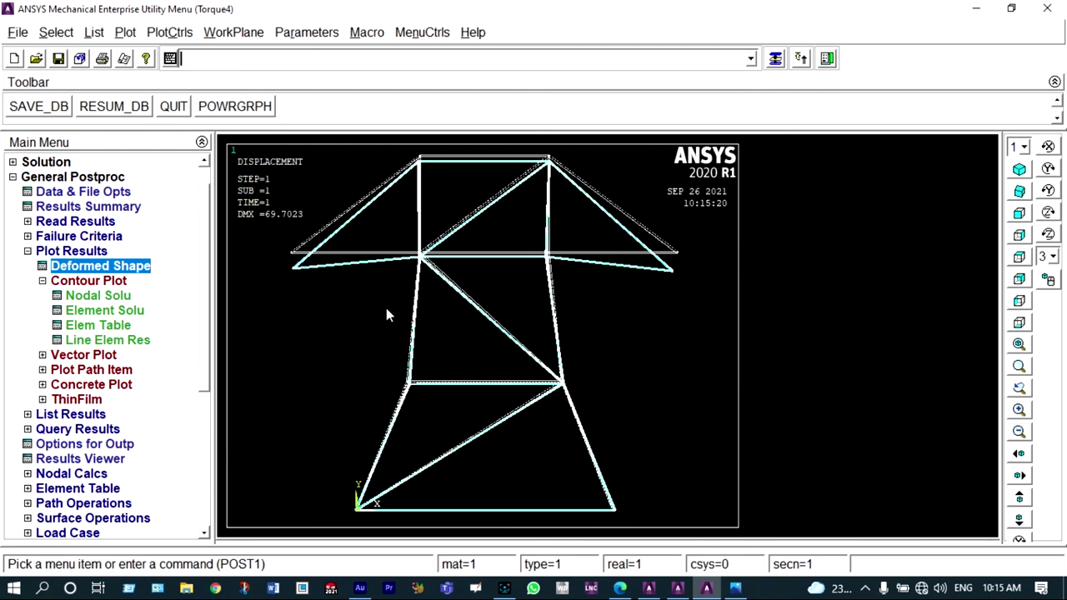
left_click(116, 297)
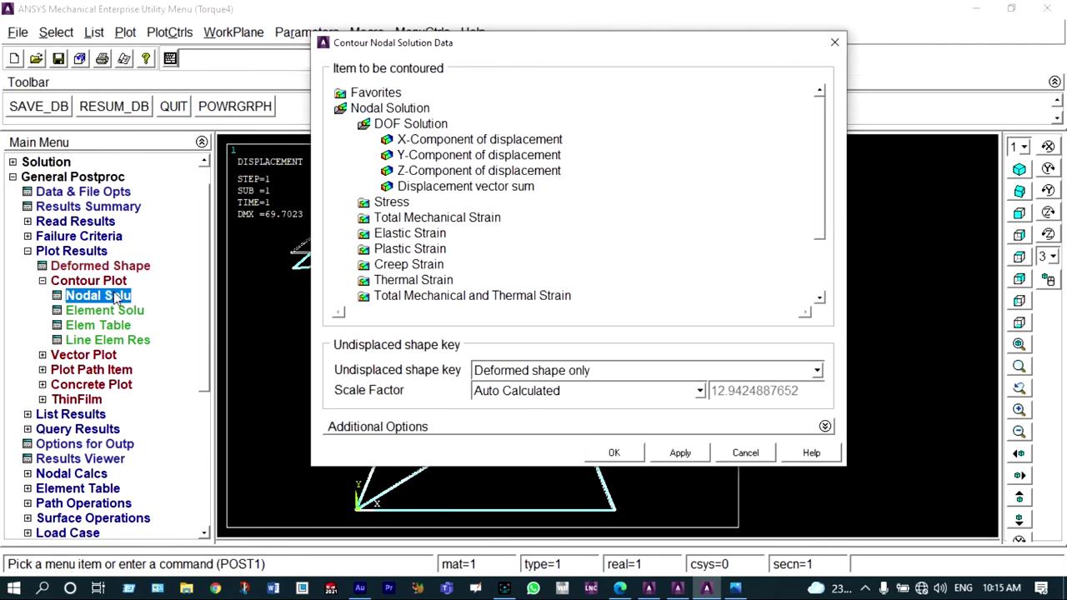
Plot the DOF Solution displacement vector sum (USUM) as a nodal contour, ranging 0 to 69.7023.
double_click(410, 125)
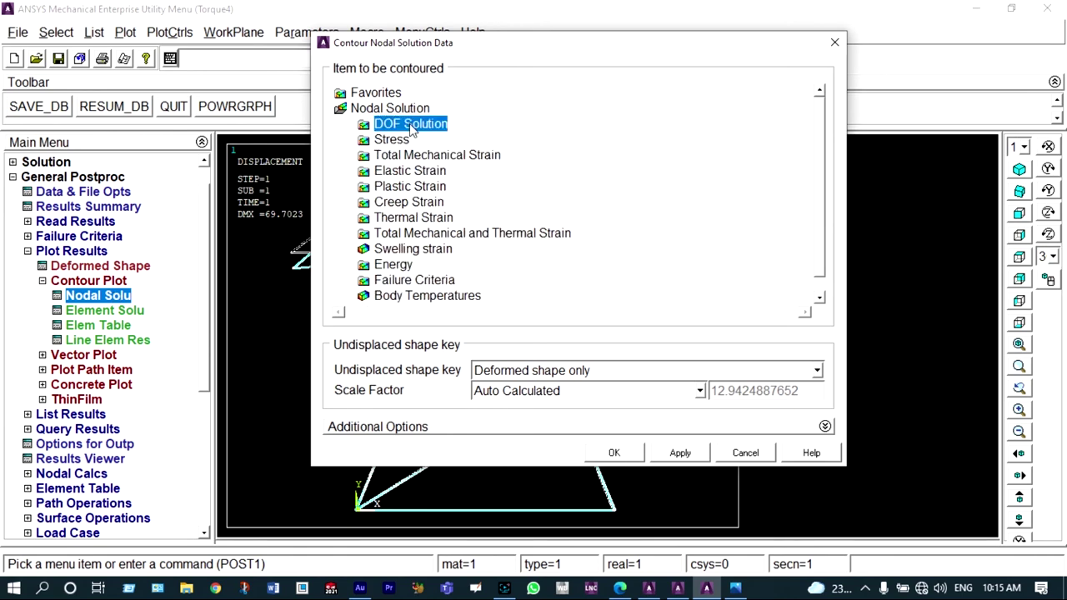
double_click(410, 125)
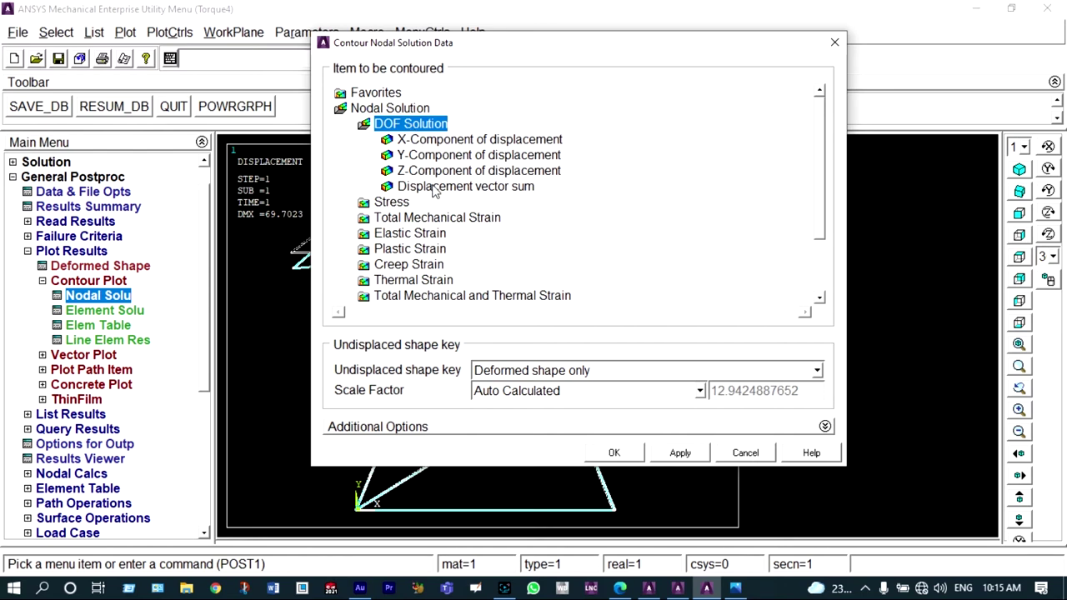
left_click(435, 188)
left_click(615, 453)
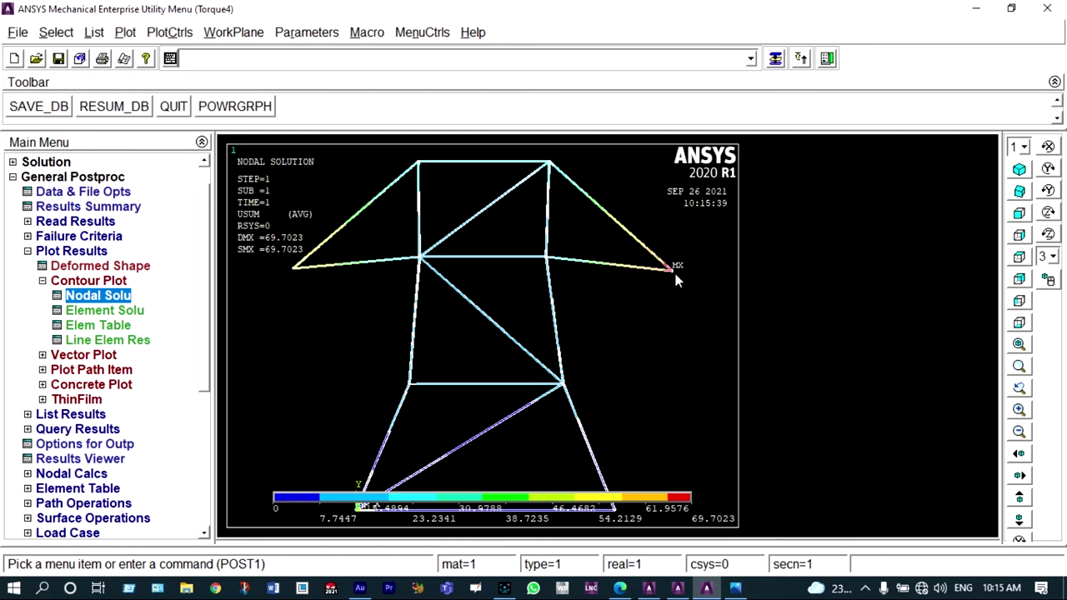
Zoom in and out on the USUM contour to inspect the maximum at the cross-arm tip.
scroll(673, 272, "up", 2)
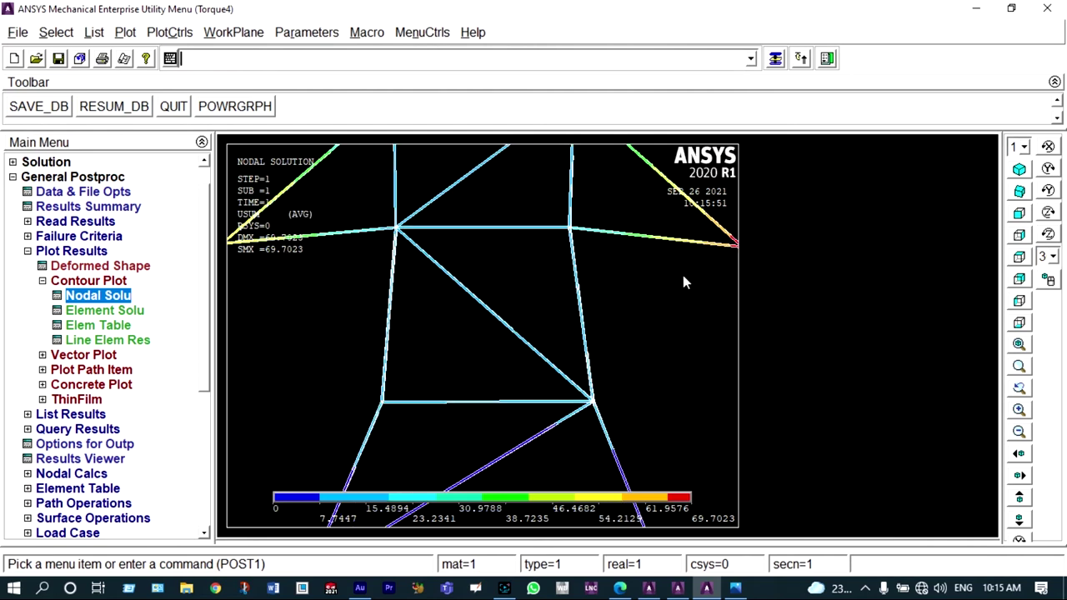
scroll(688, 281, "down", 1)
scroll(705, 260, "down", 1)
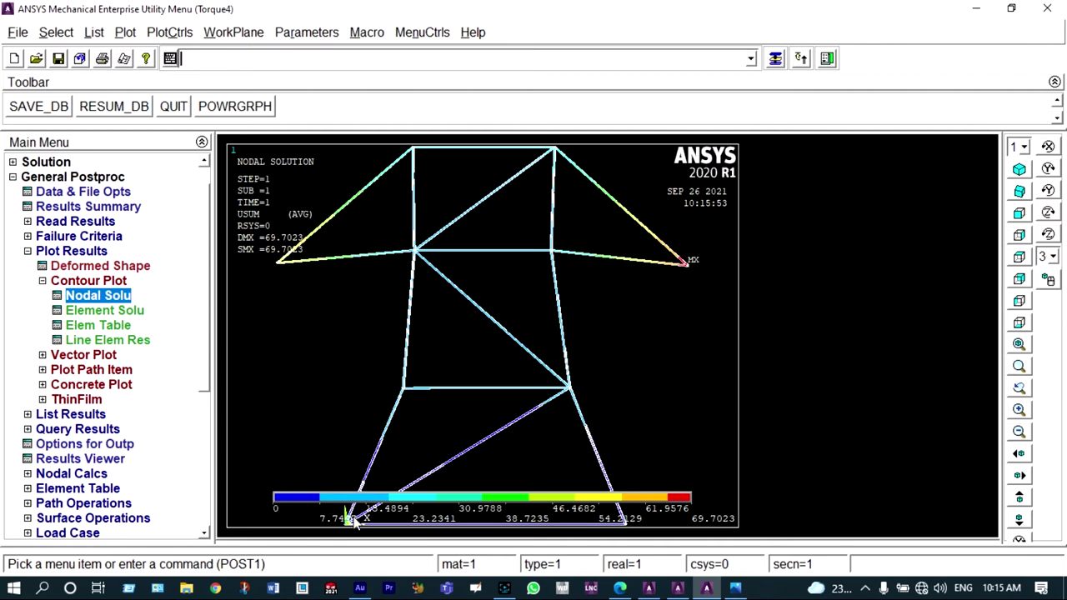
scroll(424, 283, "up", 5)
scroll(425, 288, "down", 2)
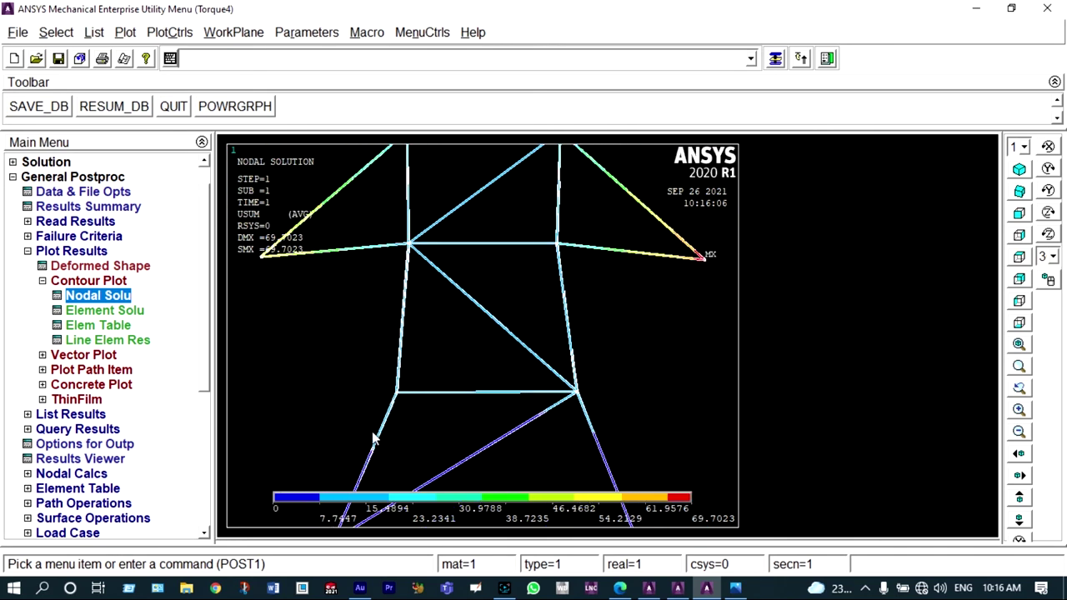
scroll(375, 521, "down", 1)
scroll(375, 520, "down", 1)
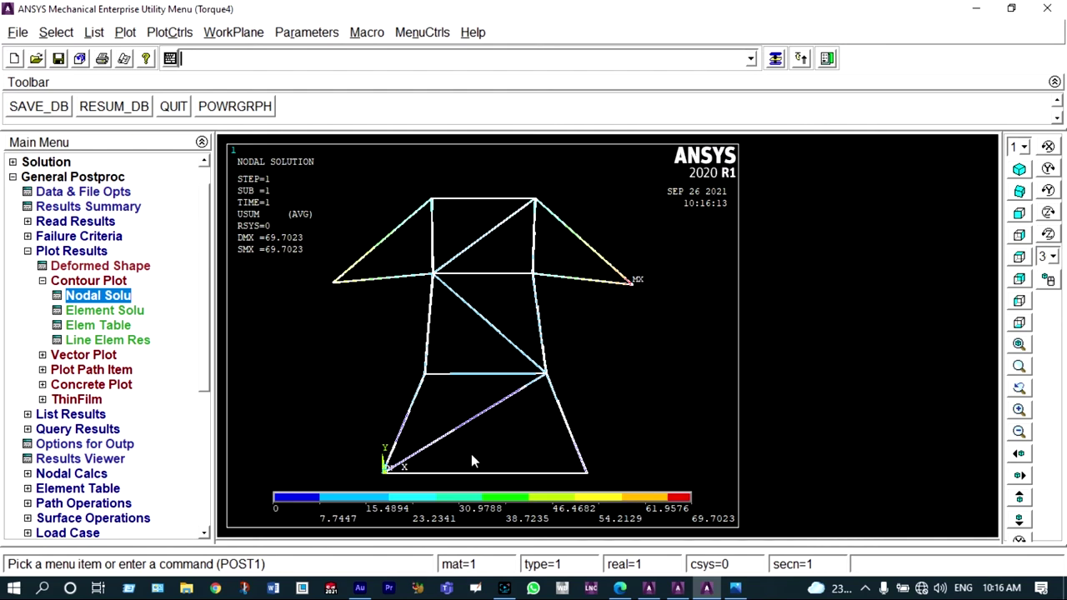
scroll(471, 458, "up", 1)
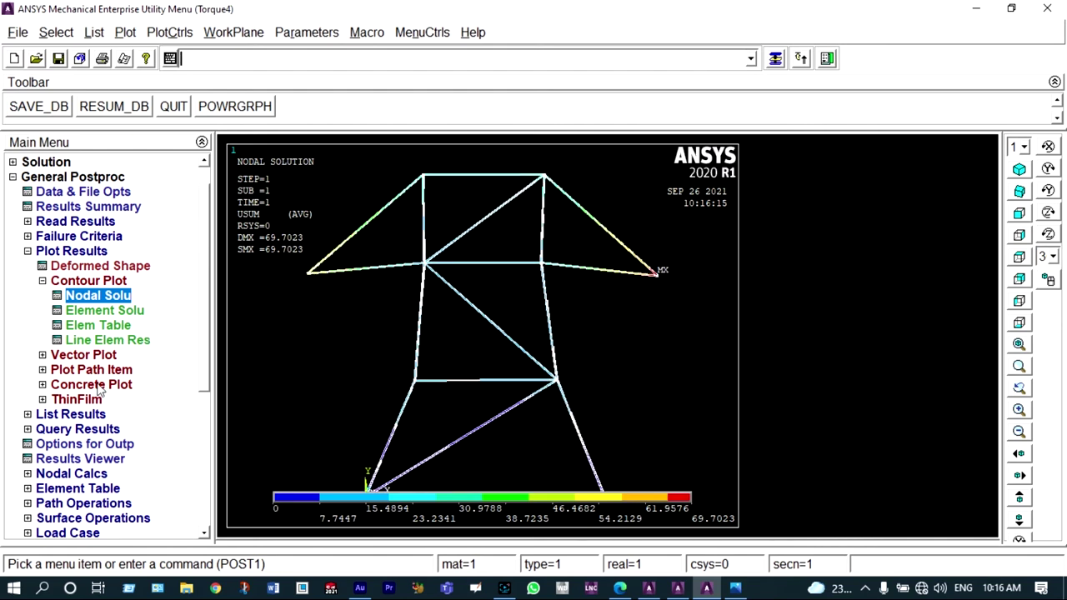
left_click(87, 415)
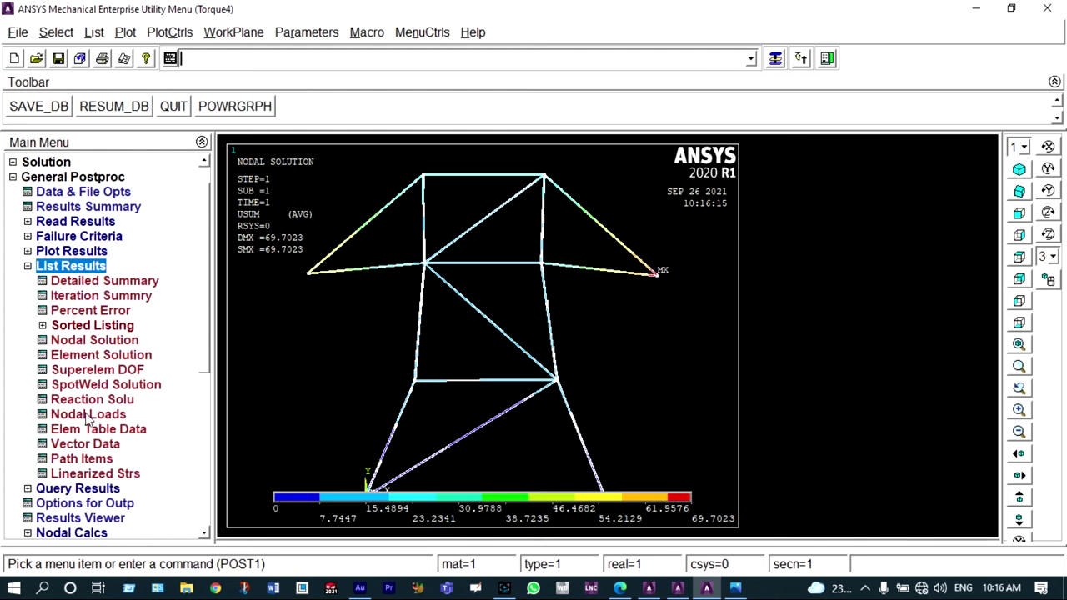
left_click(92, 342)
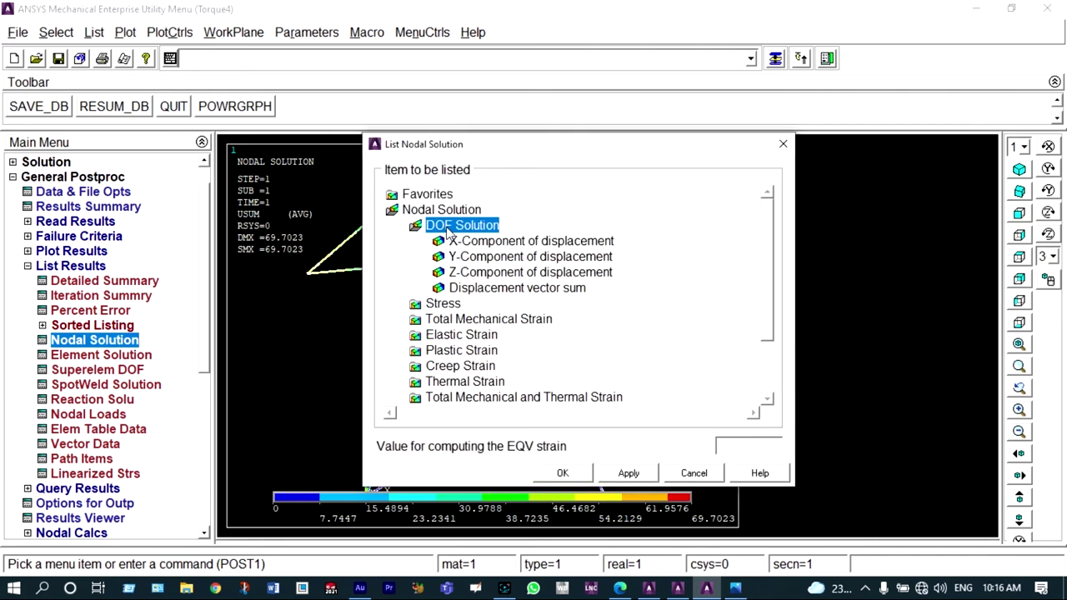
left_click(480, 288)
left_click(563, 473)
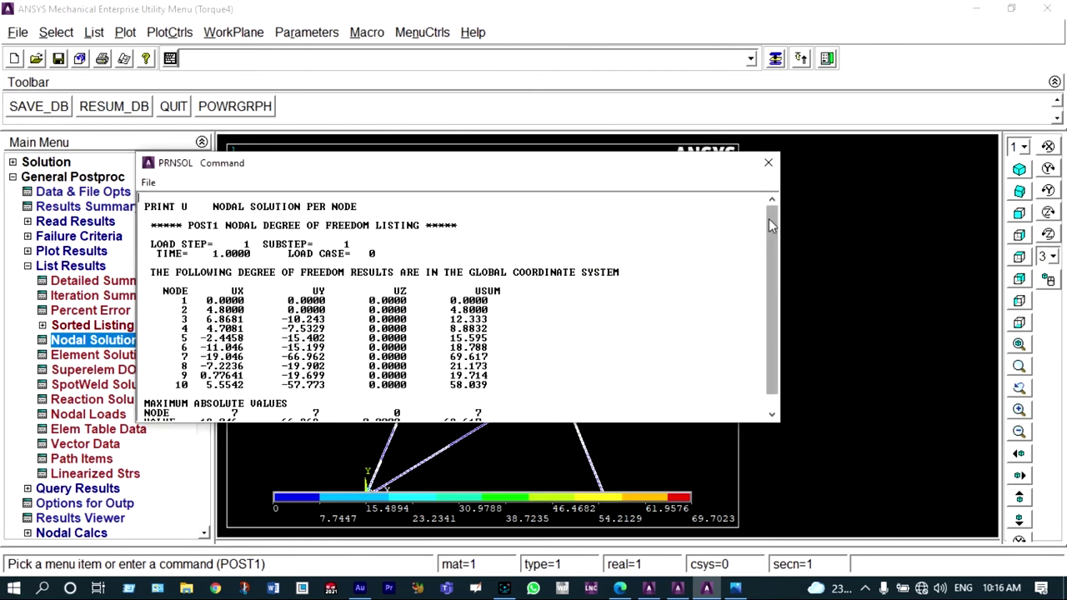
left_click_drag(771, 219, 771, 260)
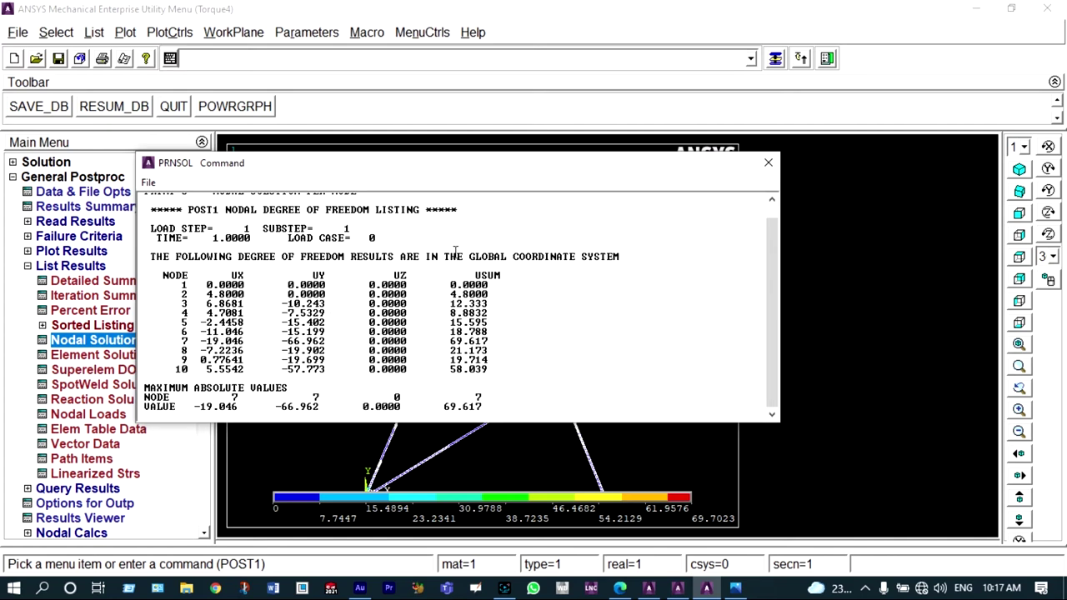
left_click(768, 163)
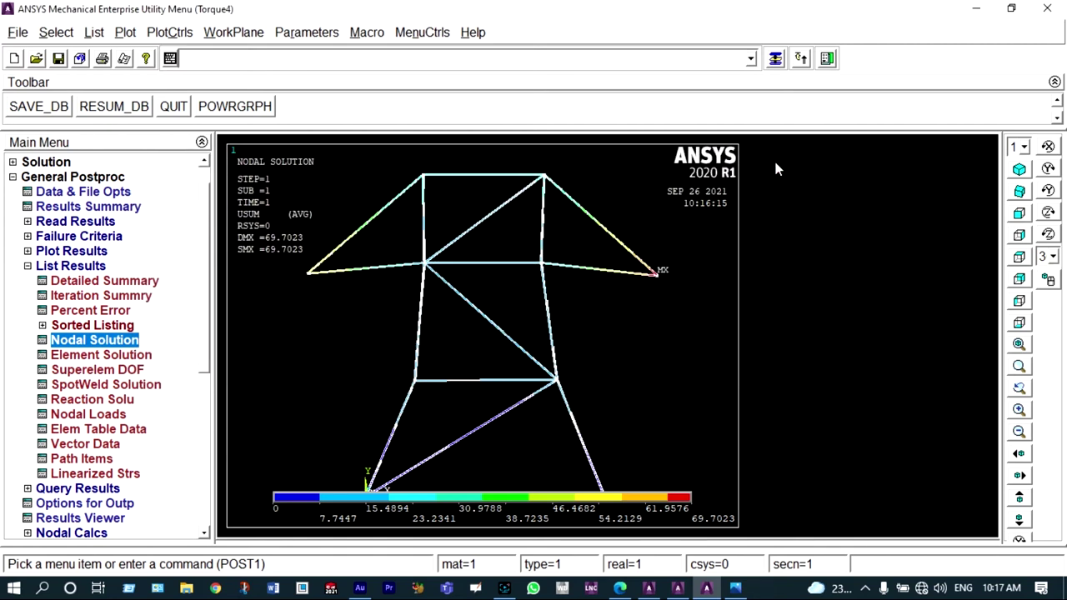
Define element table item LS1 from LS sequence number 1, labelled 'Stress'.
left_click_drag(203, 342, 201, 404)
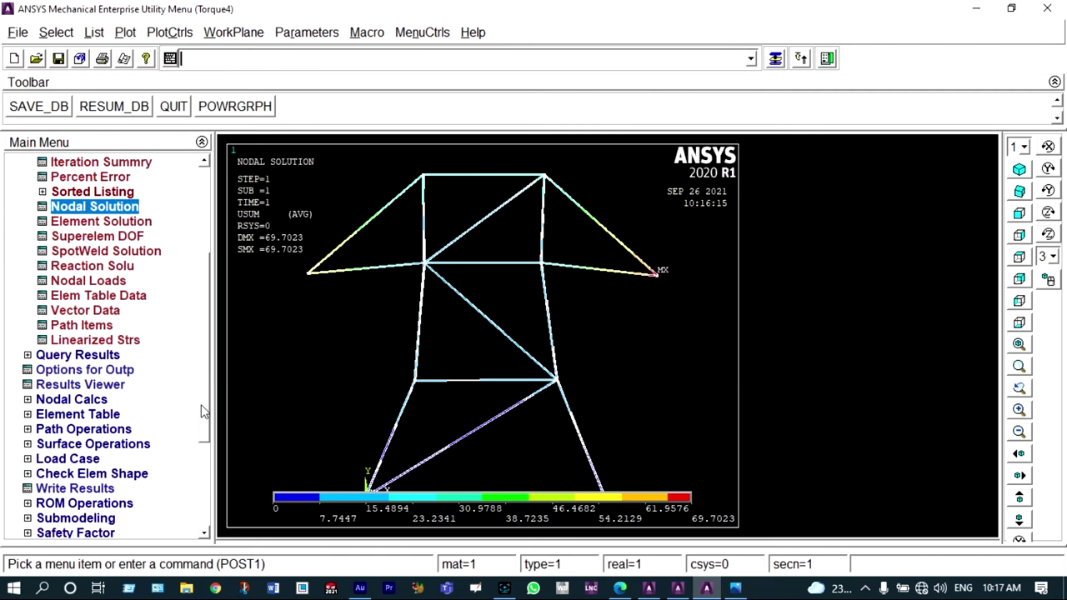
left_click(97, 414)
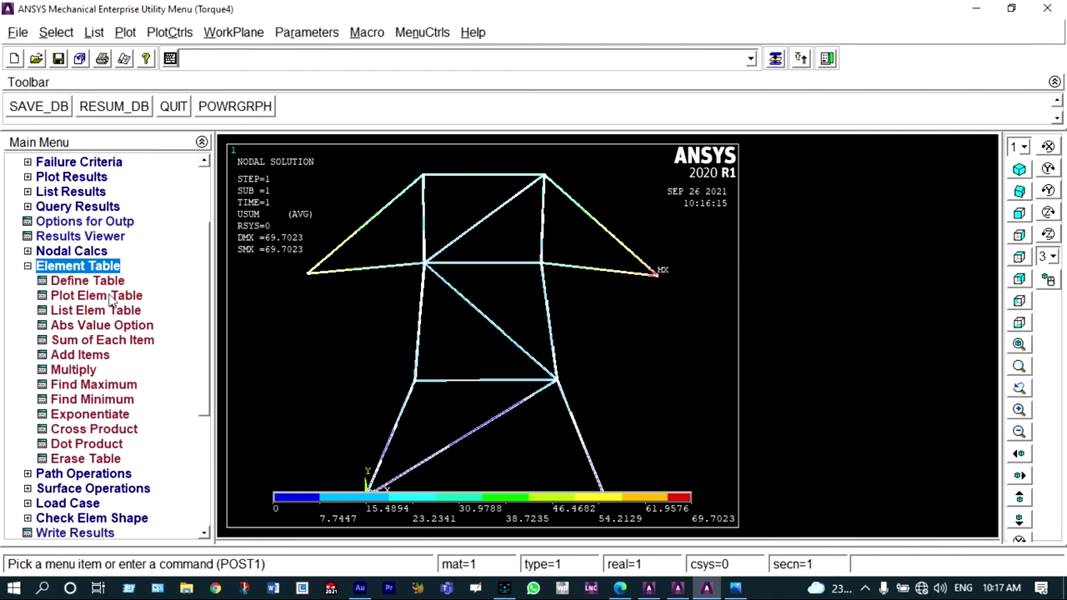
left_click(111, 284)
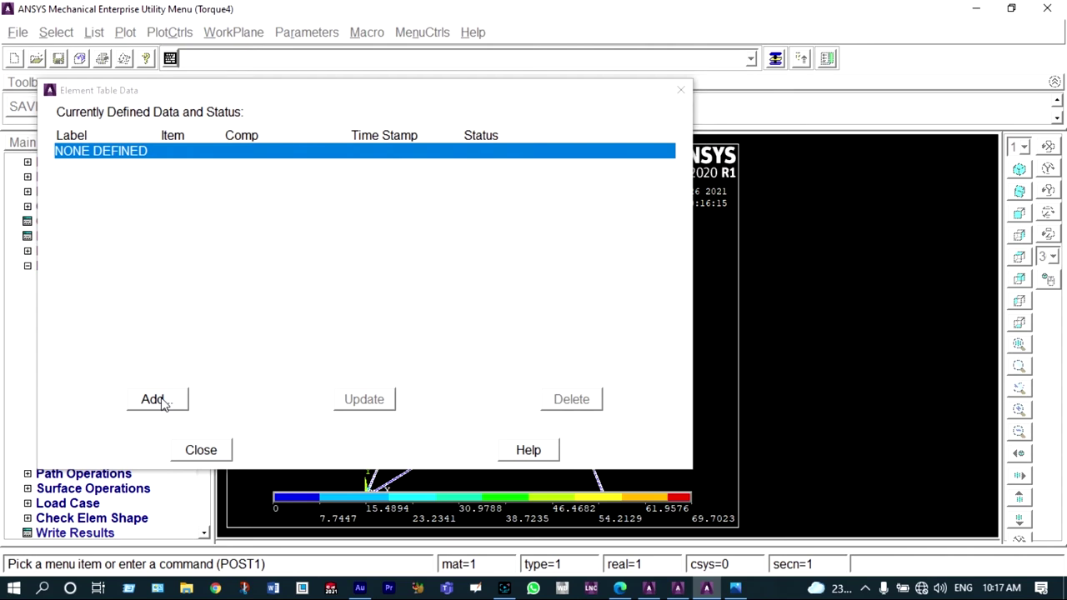
left_click(155, 399)
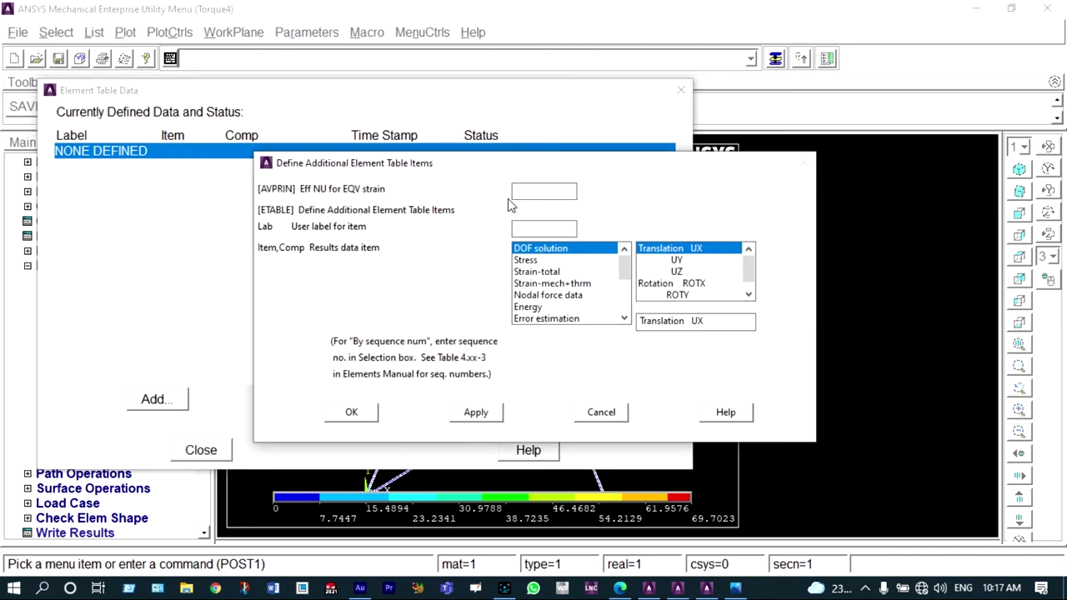
type("Stress")
scroll(583, 308, "down", 3)
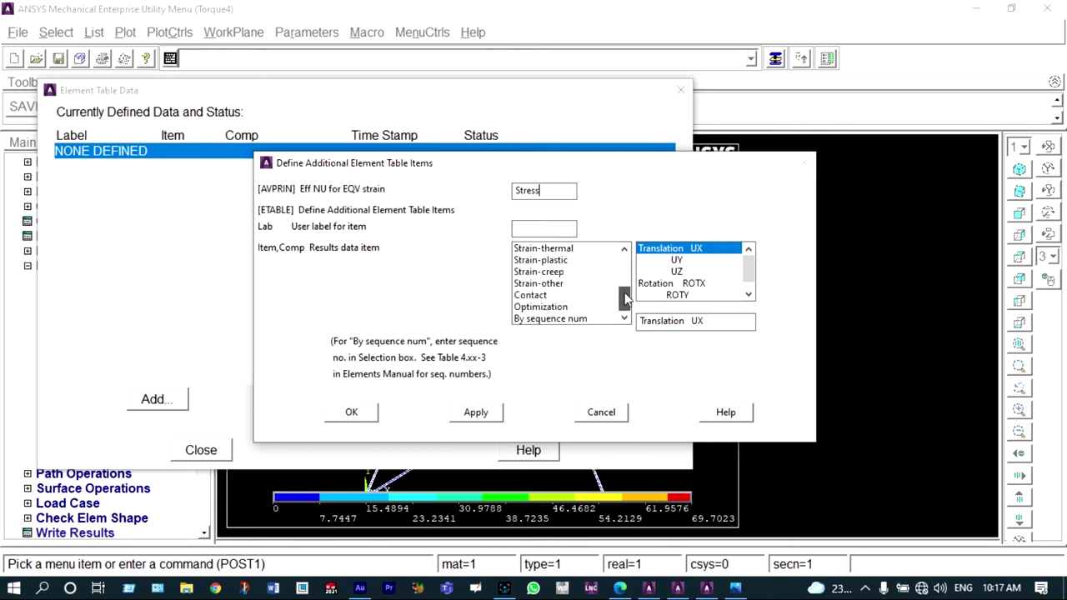
left_click(582, 319)
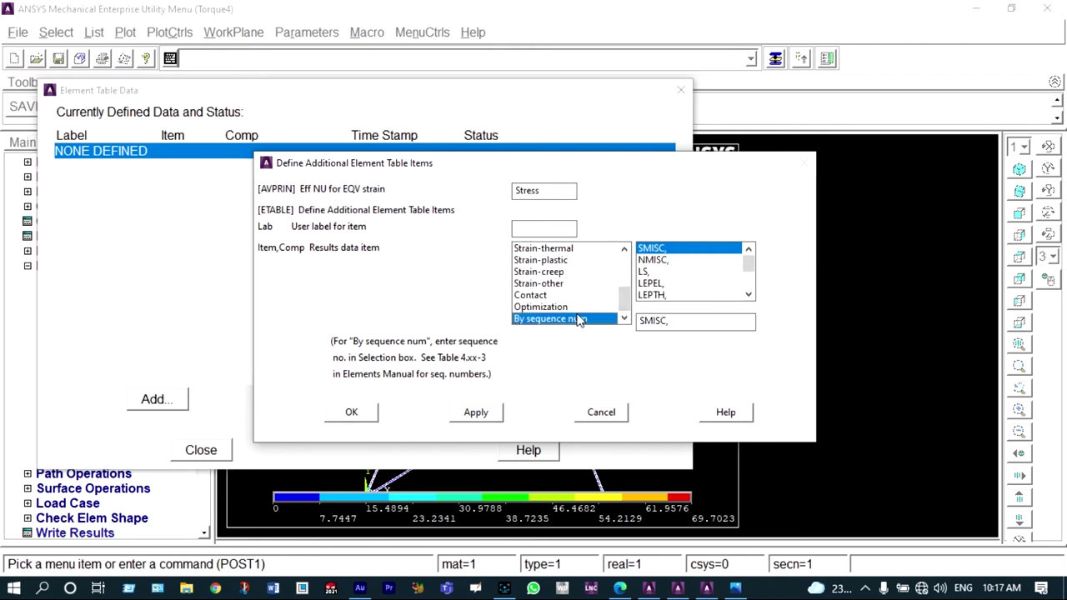
left_click(650, 272)
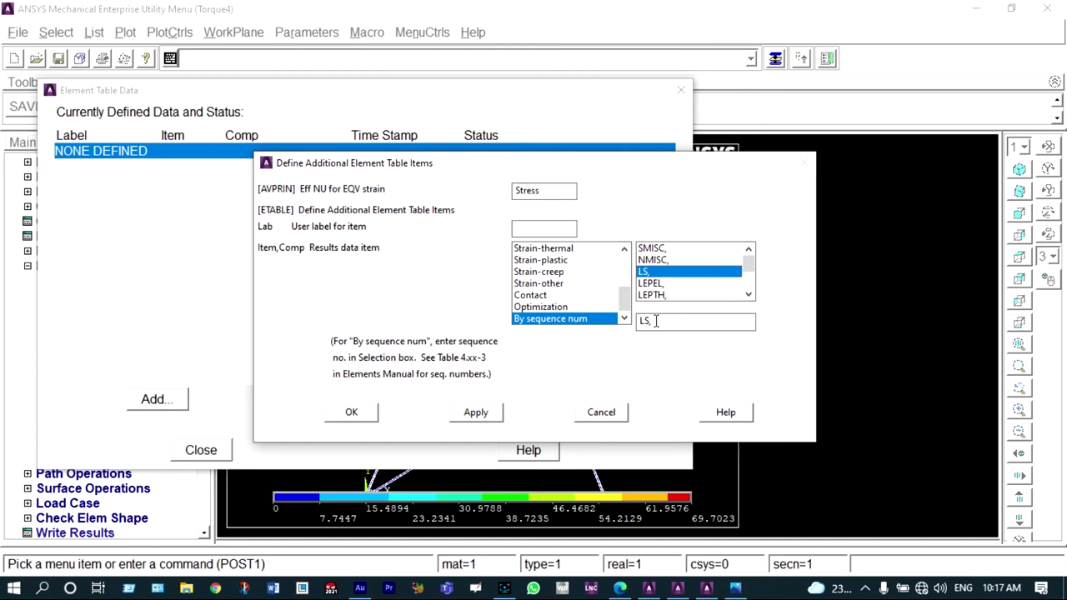
type("1")
left_click(475, 413)
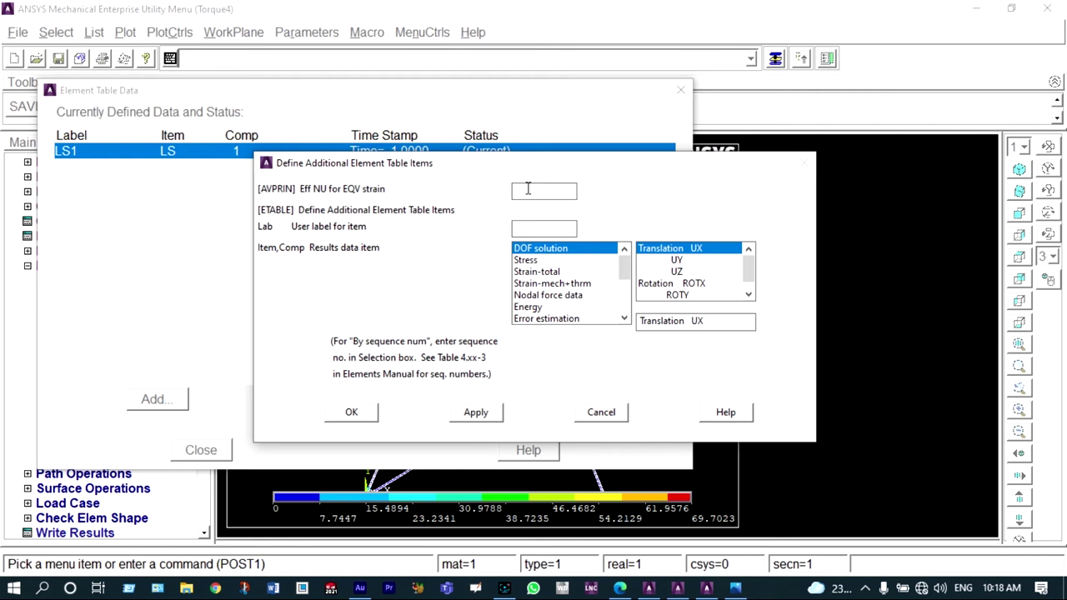
Add a 'Force' element table item from SMISC sequence 1 (SMIS1), then close the table dialog.
type("Force")
left_click_drag(624, 265, 621, 320)
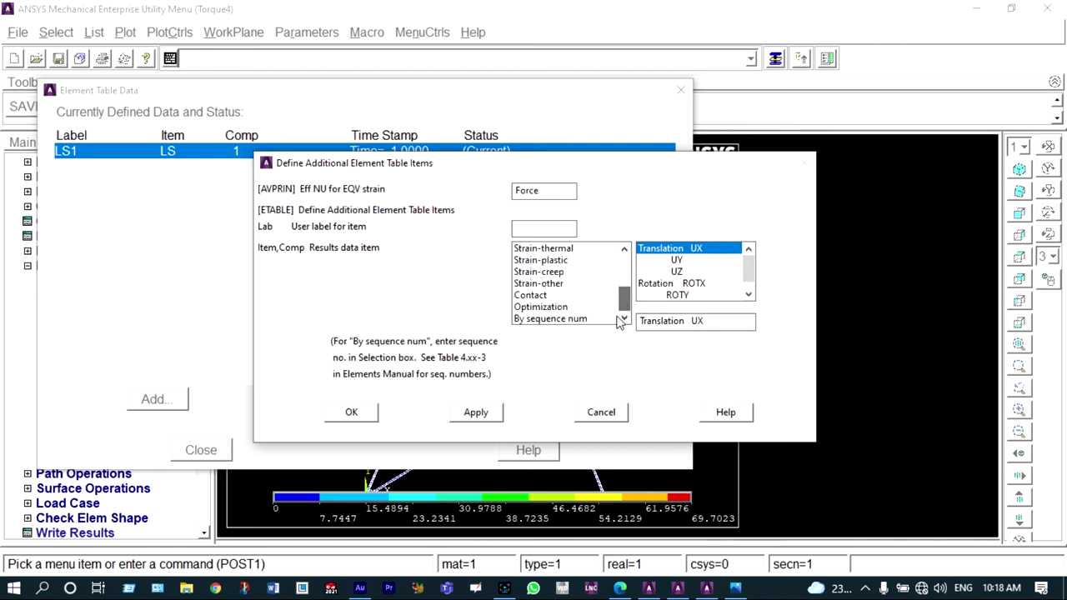
left_click(576, 318)
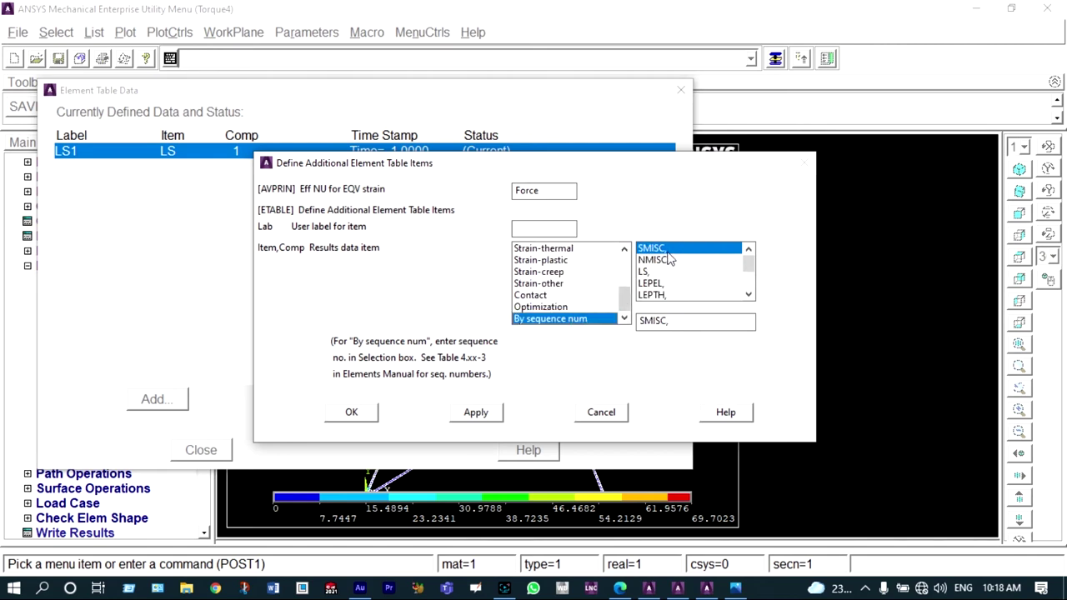
left_click(673, 320)
type("1")
left_click(353, 412)
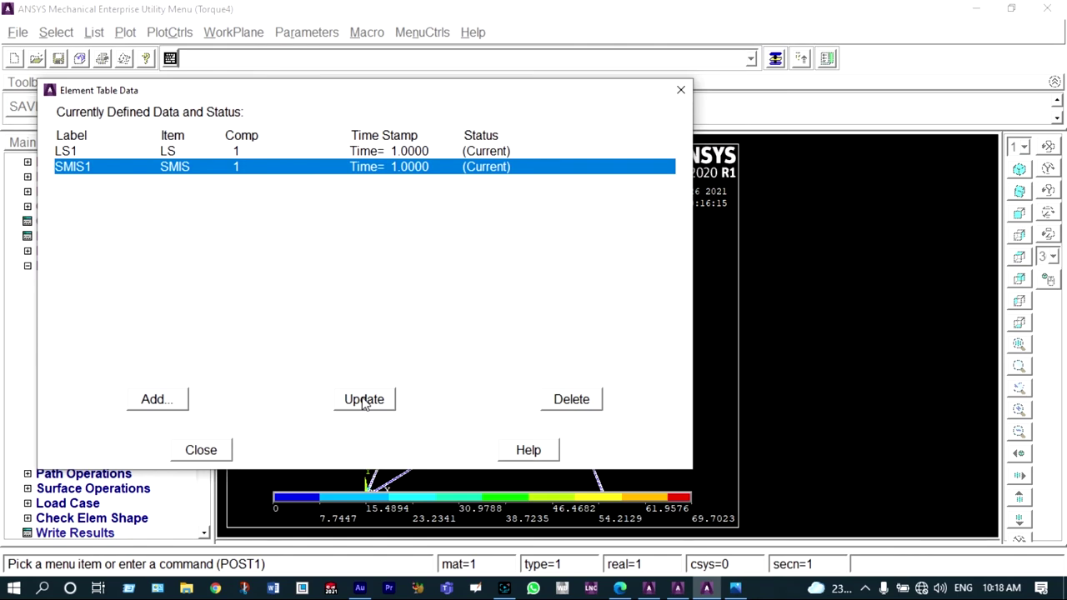
left_click(216, 451)
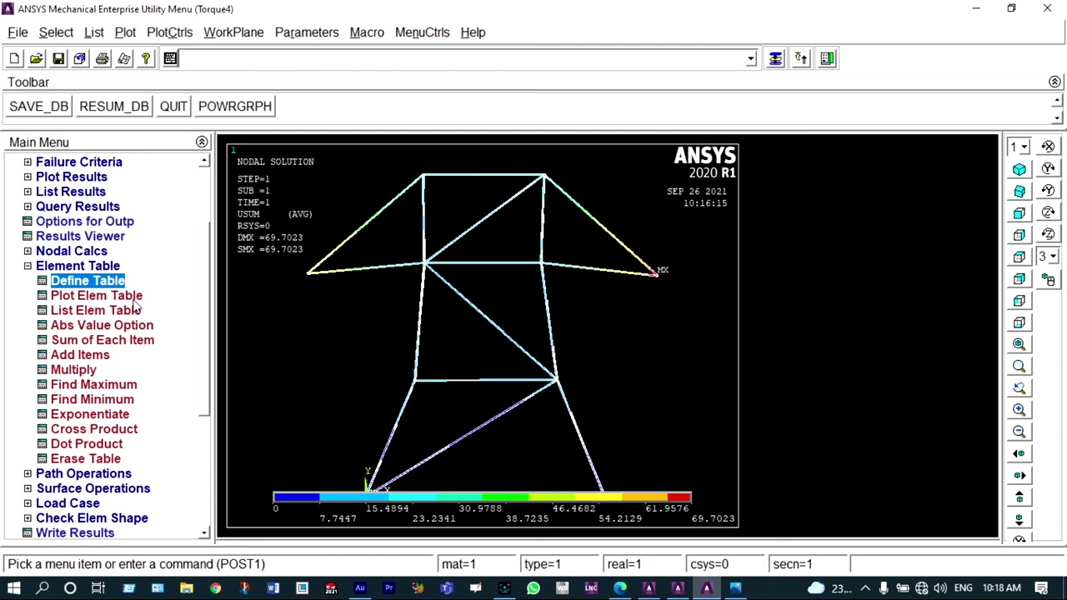
Plot element table item LS1 unaveraged, giving a contour from -286.667 to 333.333.
left_click(134, 301)
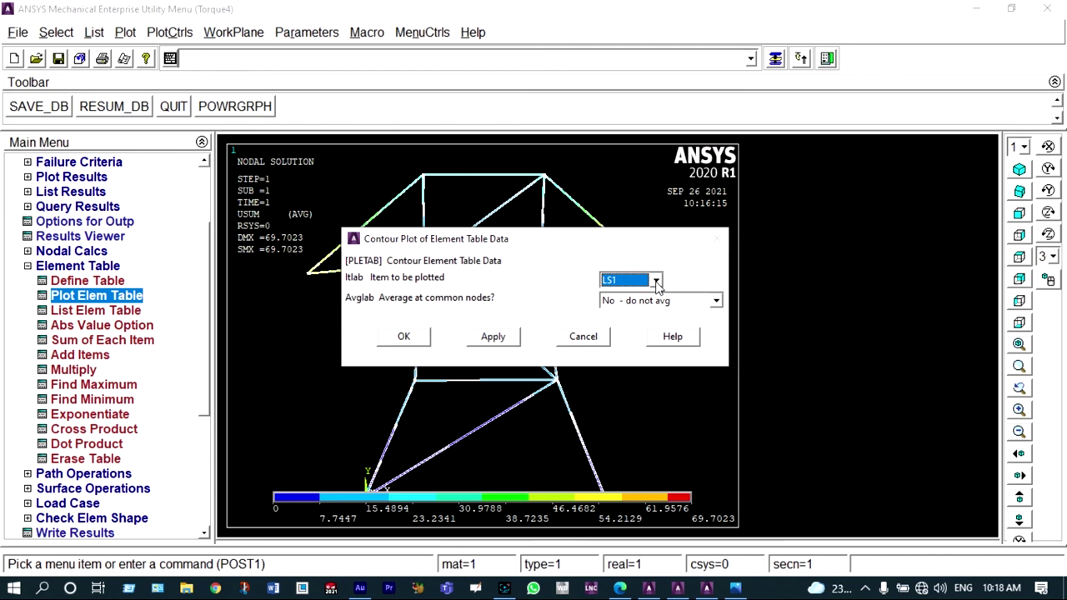
left_click(404, 336)
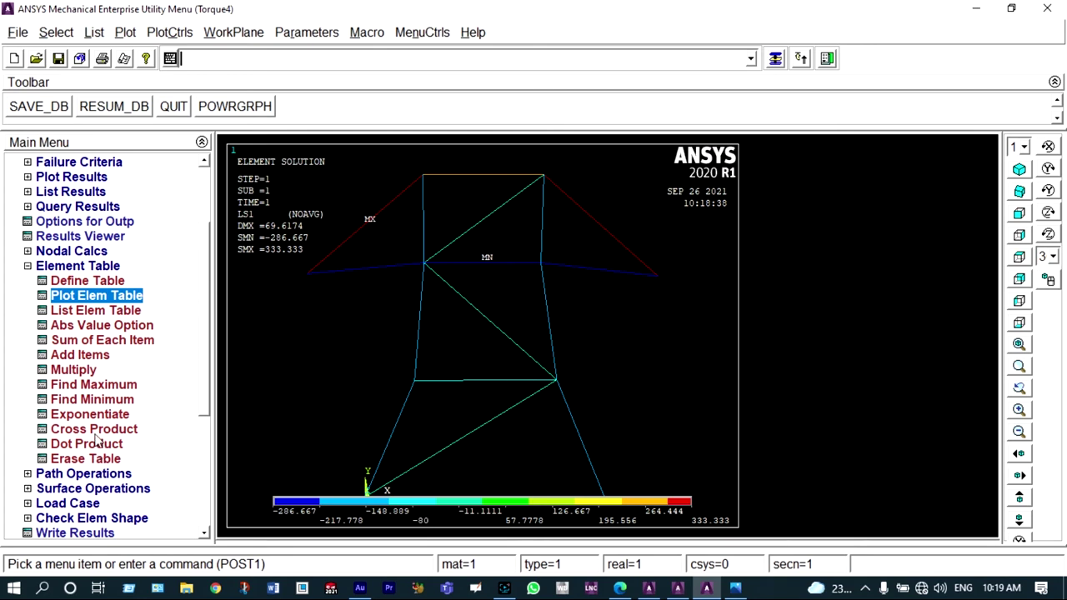
scroll(102, 426, "down", 2)
left_click(95, 222)
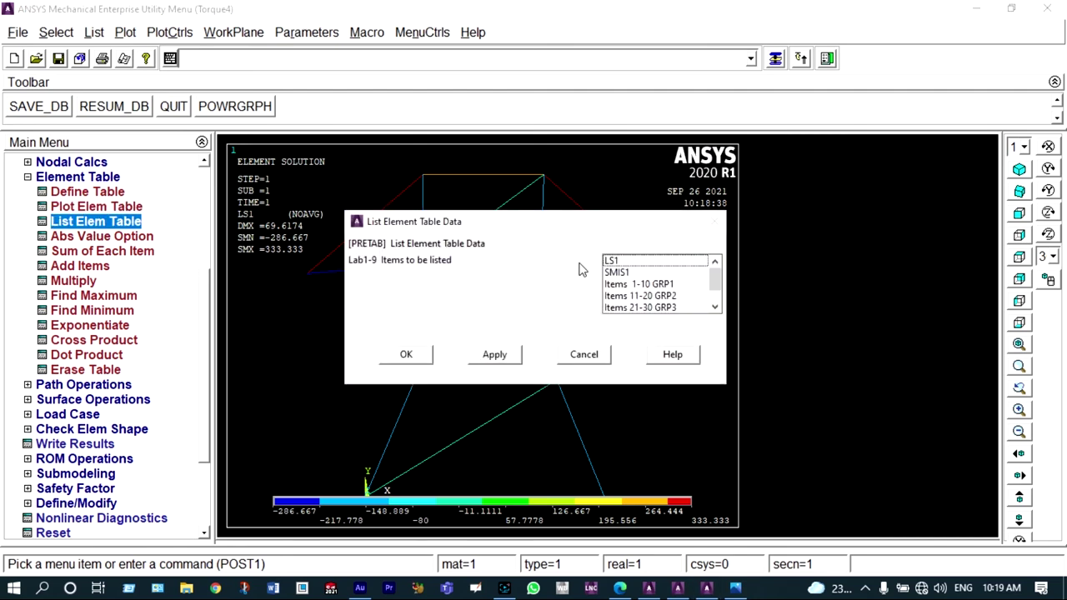
left_click(622, 263)
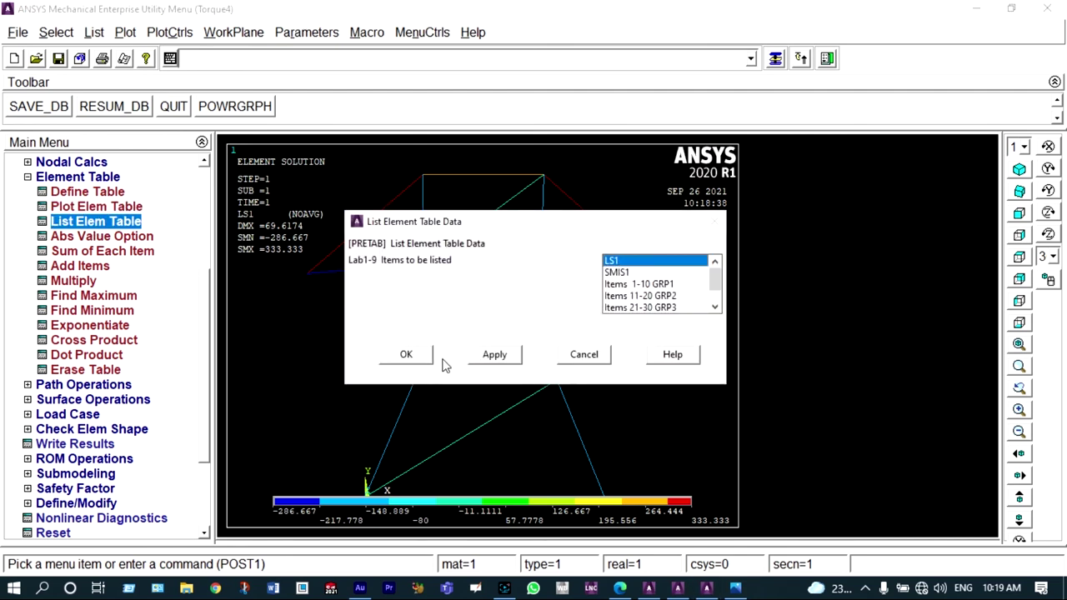
left_click(407, 355)
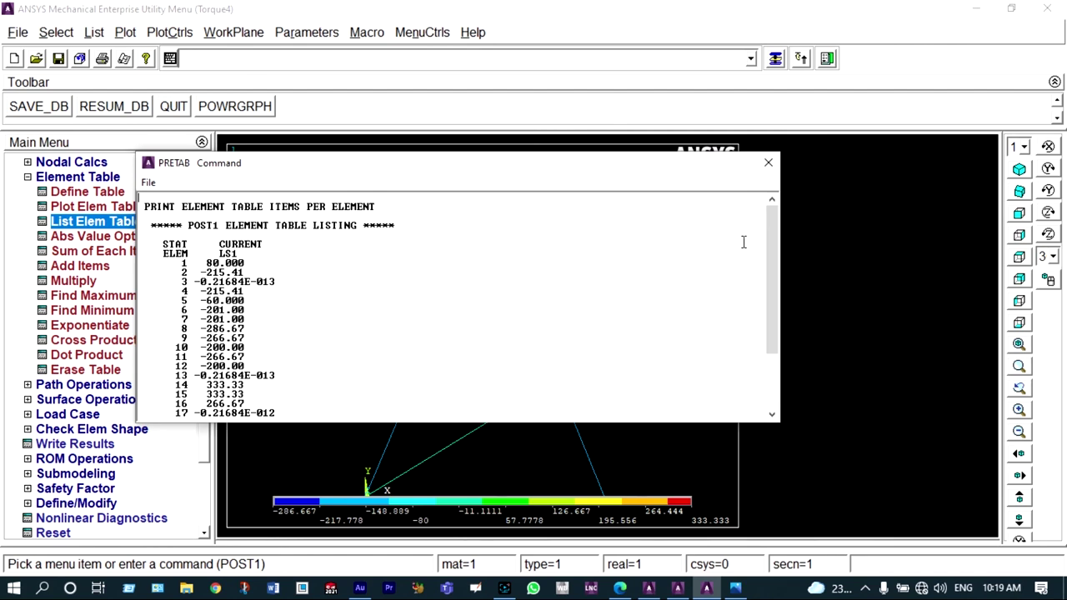
left_click_drag(769, 225, 773, 266)
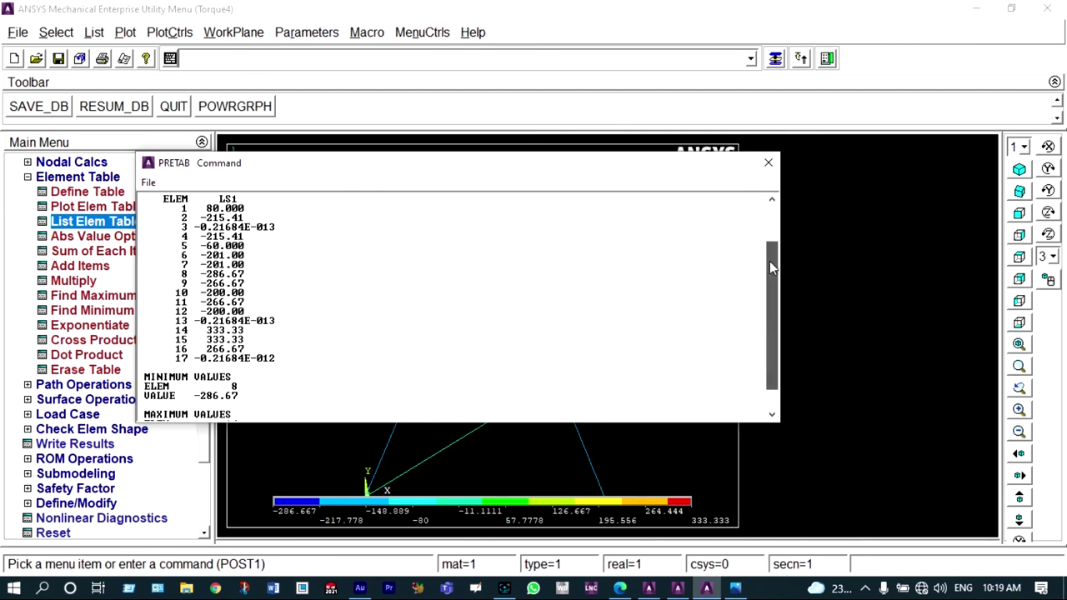
left_click_drag(771, 267, 772, 298)
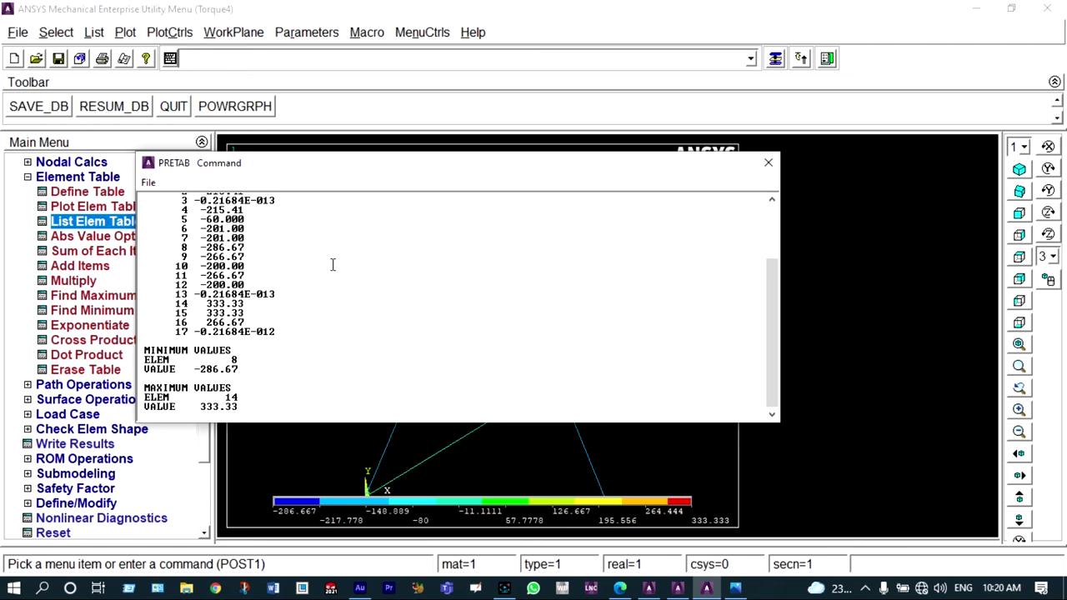
left_click_drag(353, 167, 397, 336)
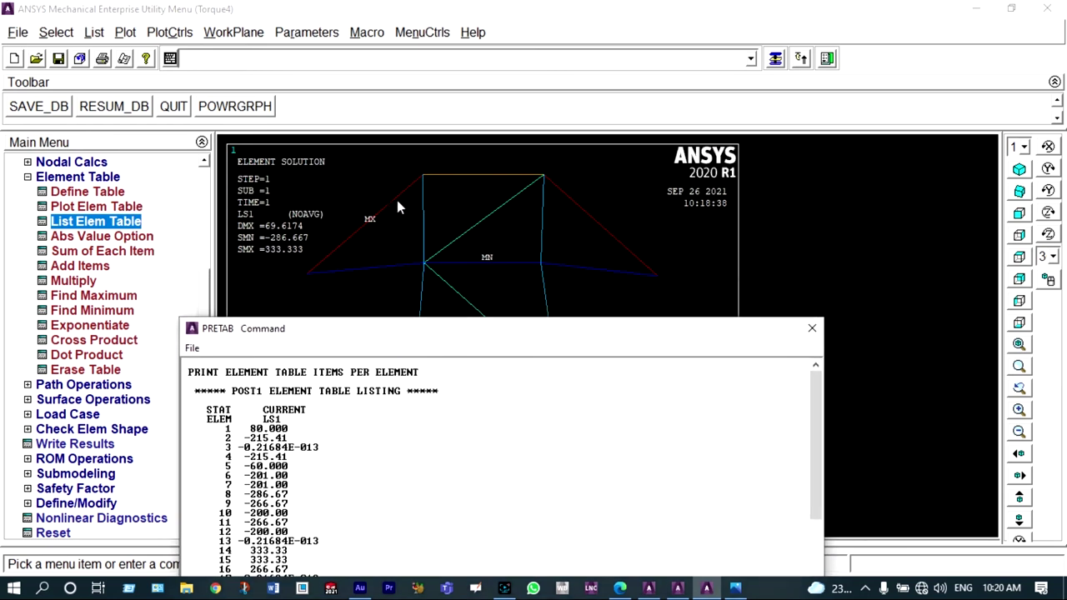
left_click_drag(360, 334, 367, 296)
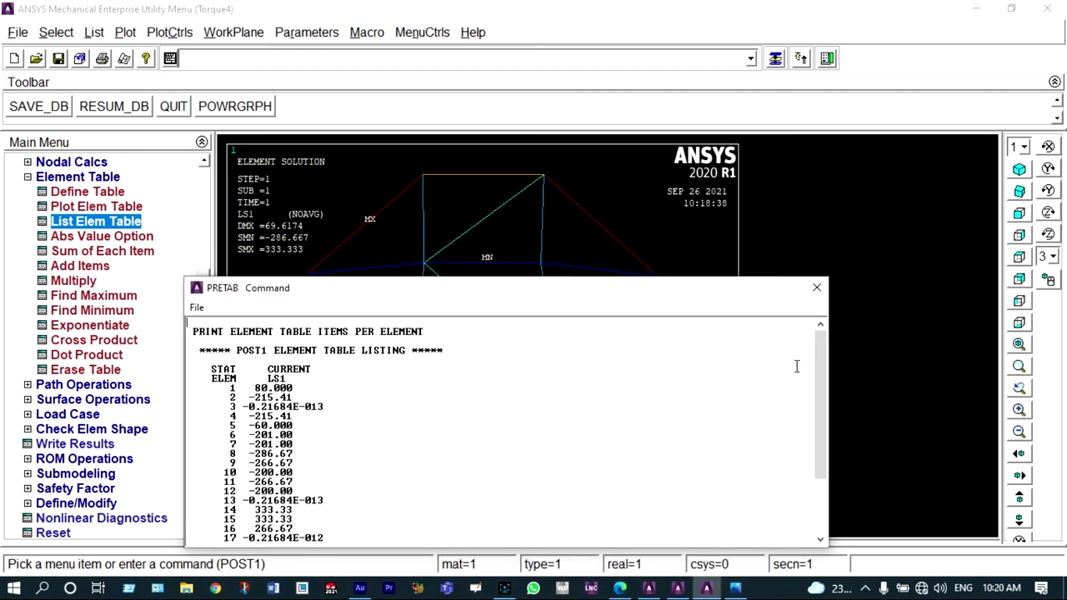
left_click_drag(815, 353, 816, 421)
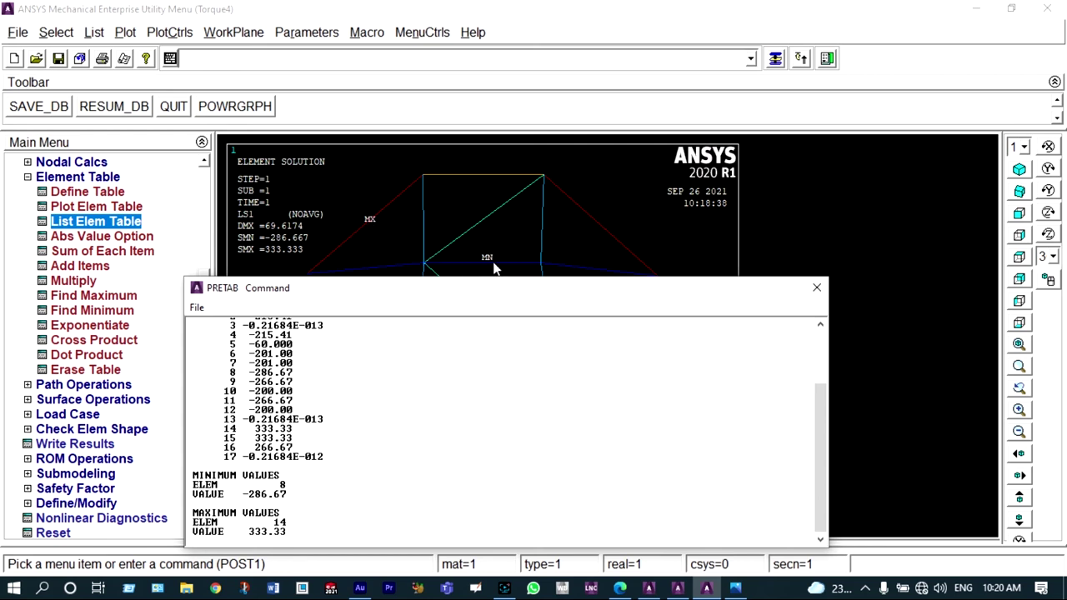
left_click(816, 287)
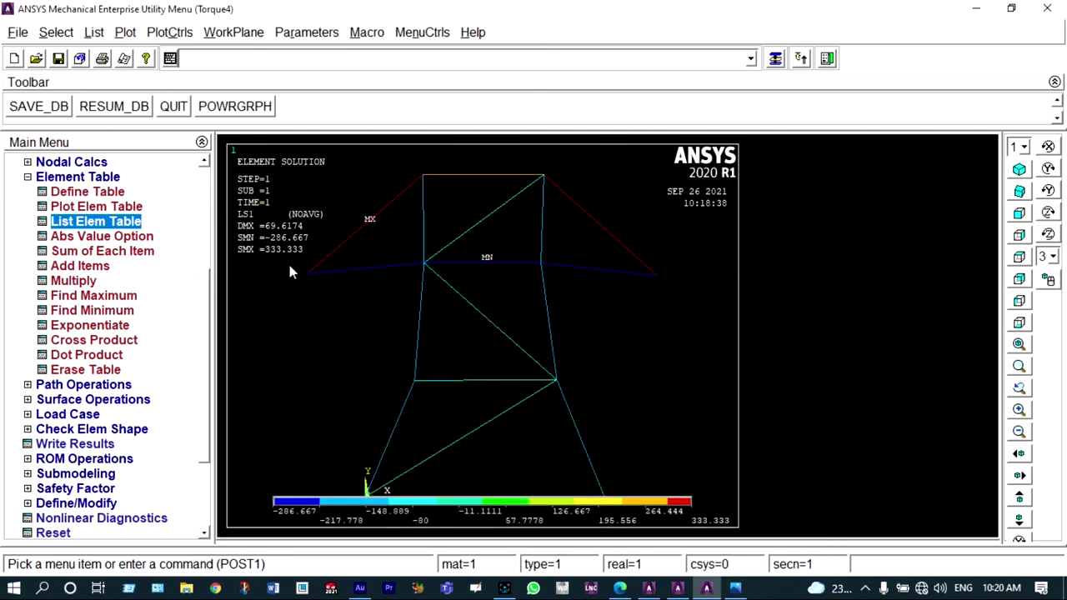
left_click(126, 222)
left_click(614, 266)
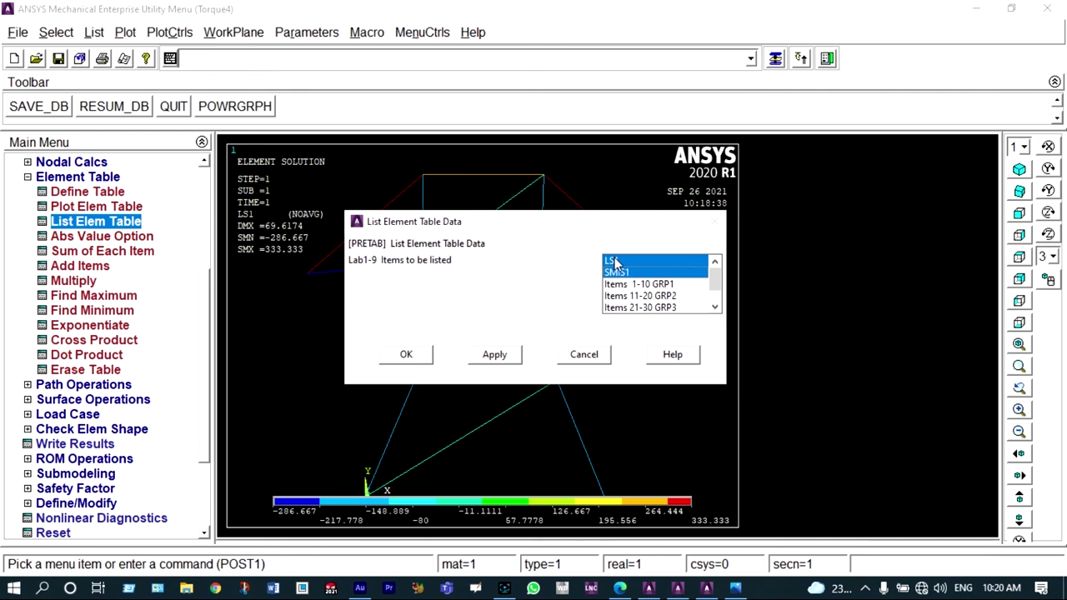
left_click(631, 263)
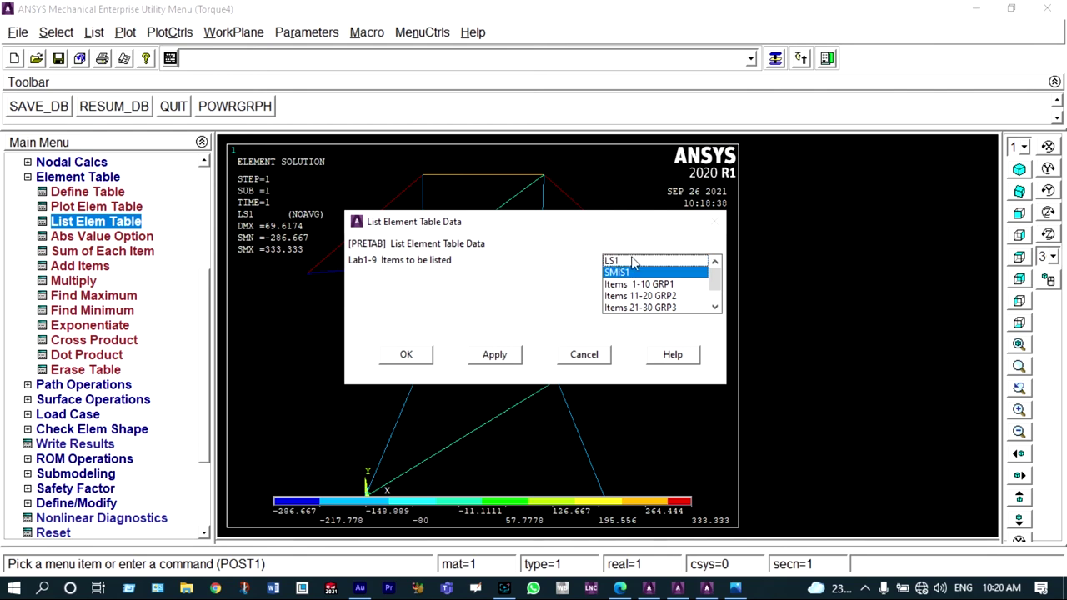
left_click(494, 354)
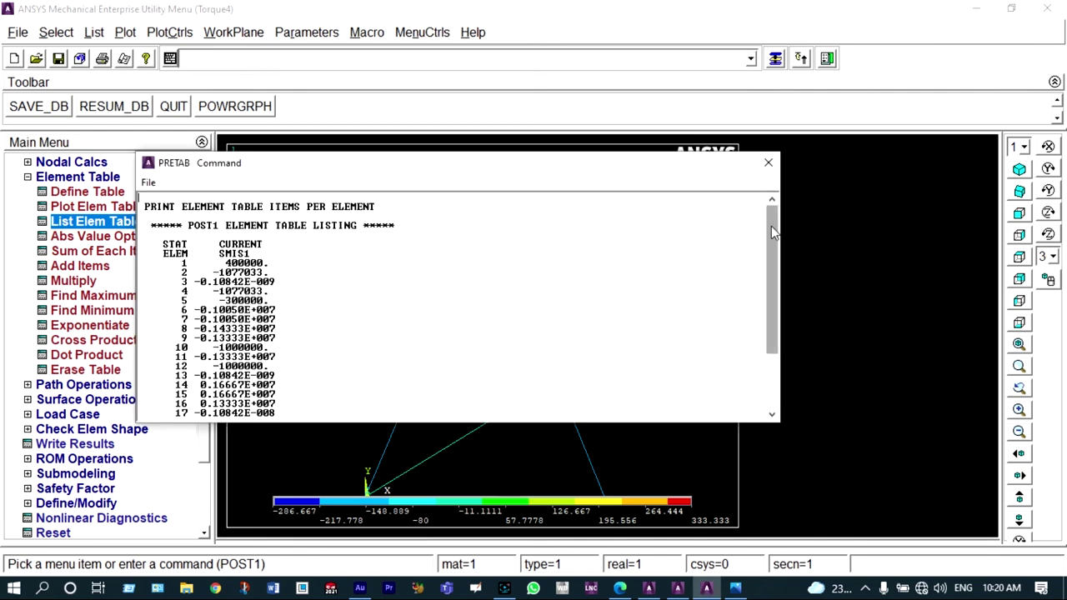
left_click_drag(771, 226, 771, 278)
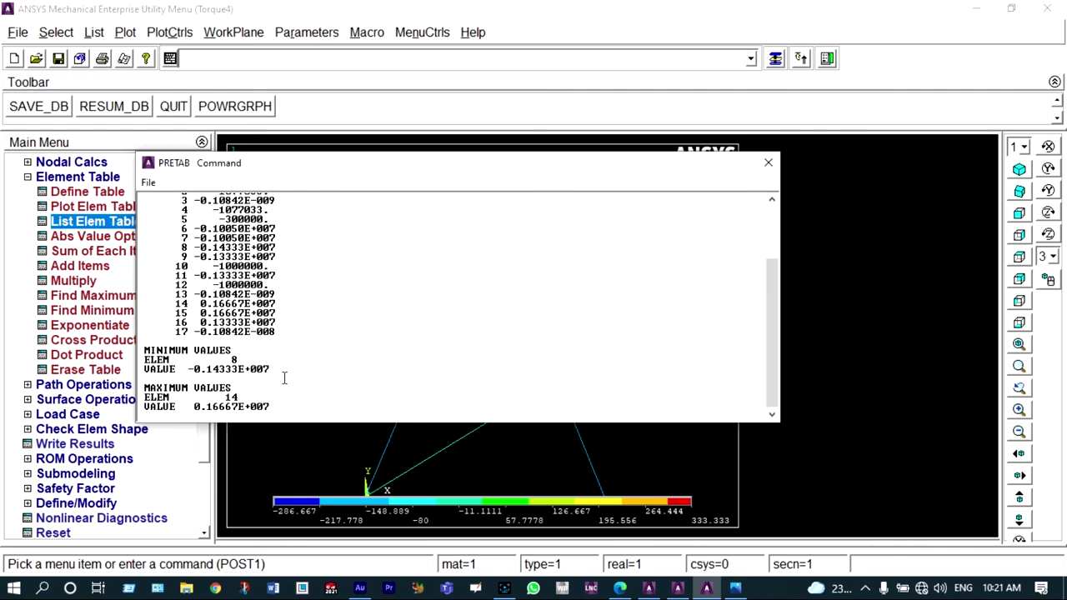
left_click_drag(282, 168, 479, 300)
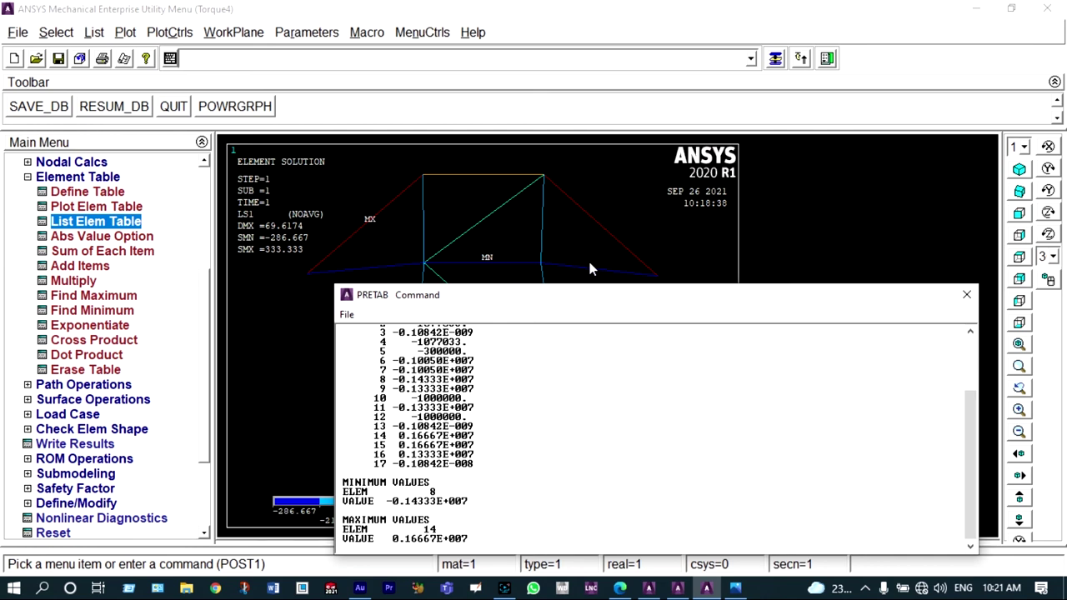
left_click(966, 294)
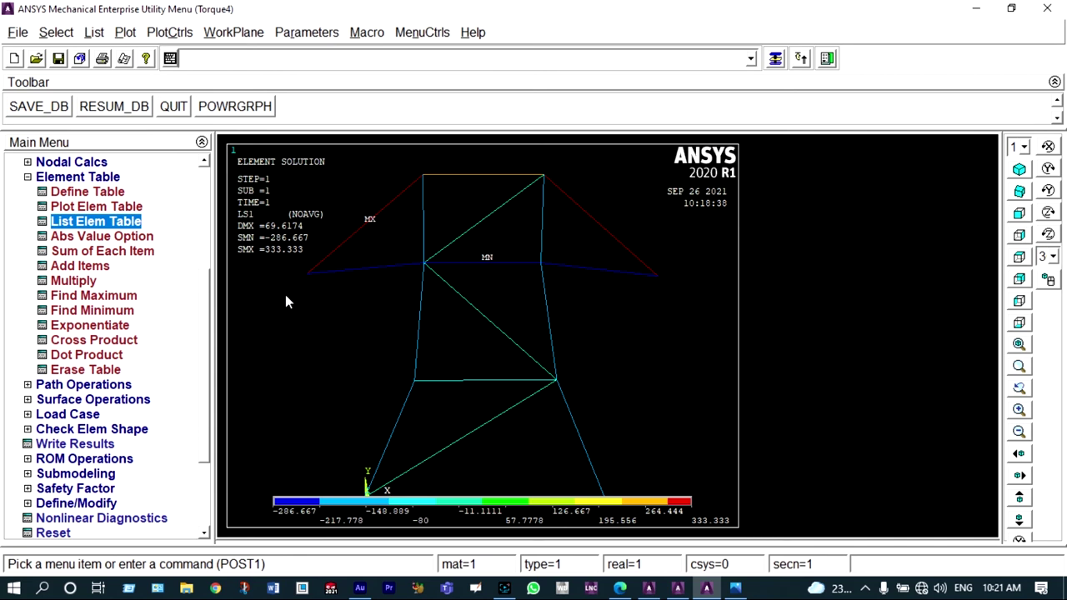
List LS1 and SMIS1 together per element, scroll to their min/max values, then close the listing.
left_click(123, 231)
left_click(415, 359)
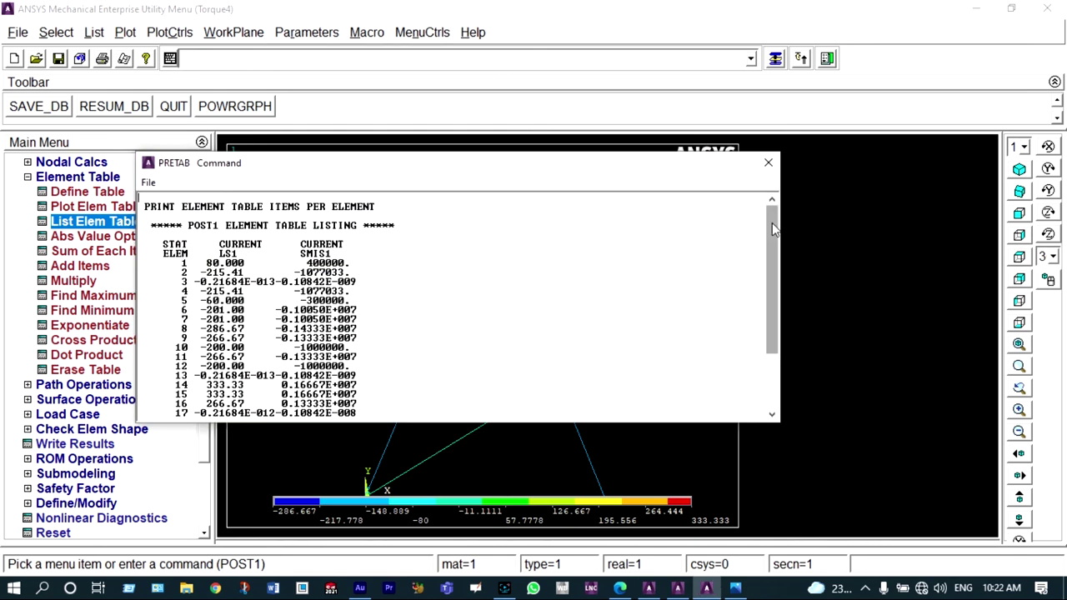
left_click_drag(771, 222, 772, 224)
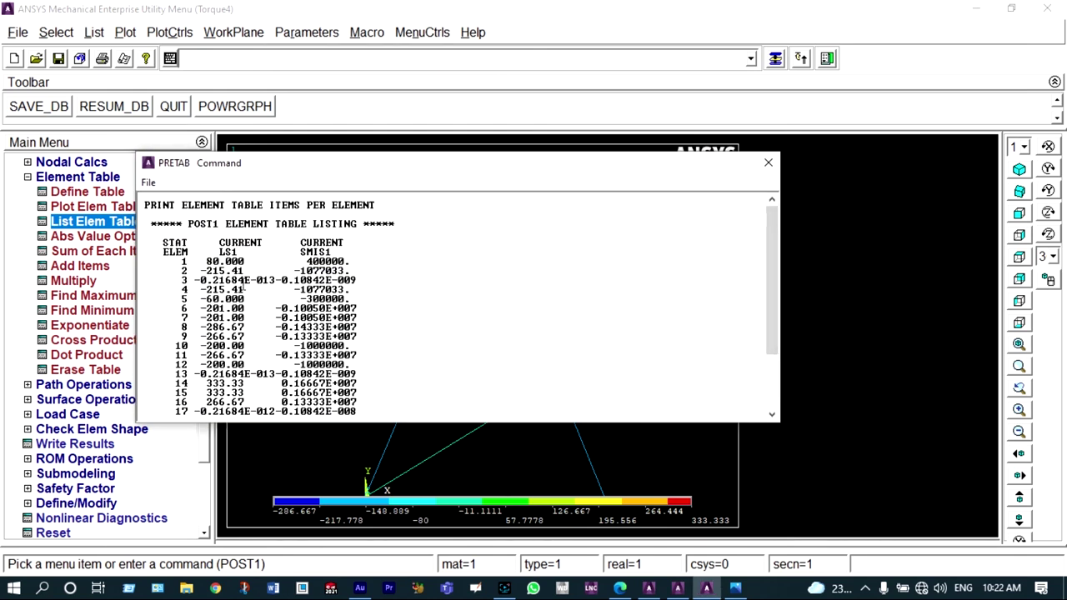
left_click_drag(767, 230, 768, 284)
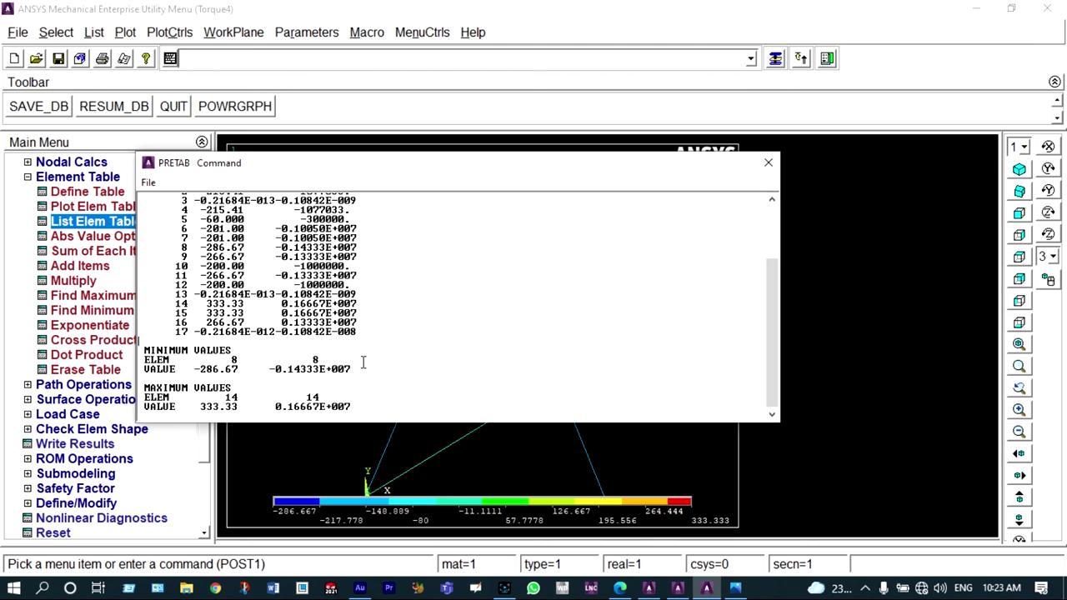
scroll(362, 362, "up", 3)
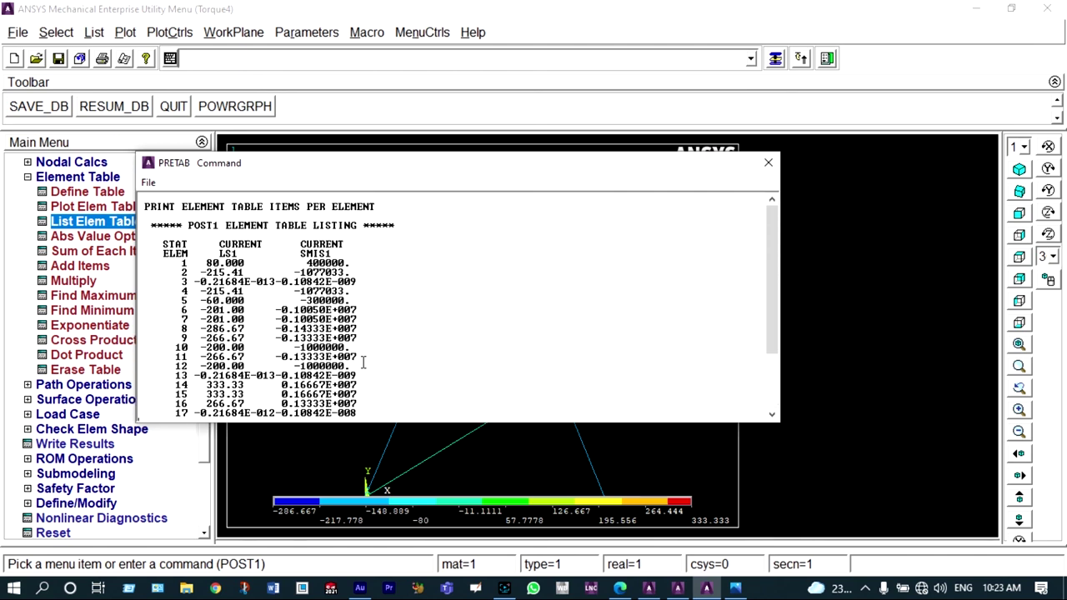
scroll(363, 362, "down", 3)
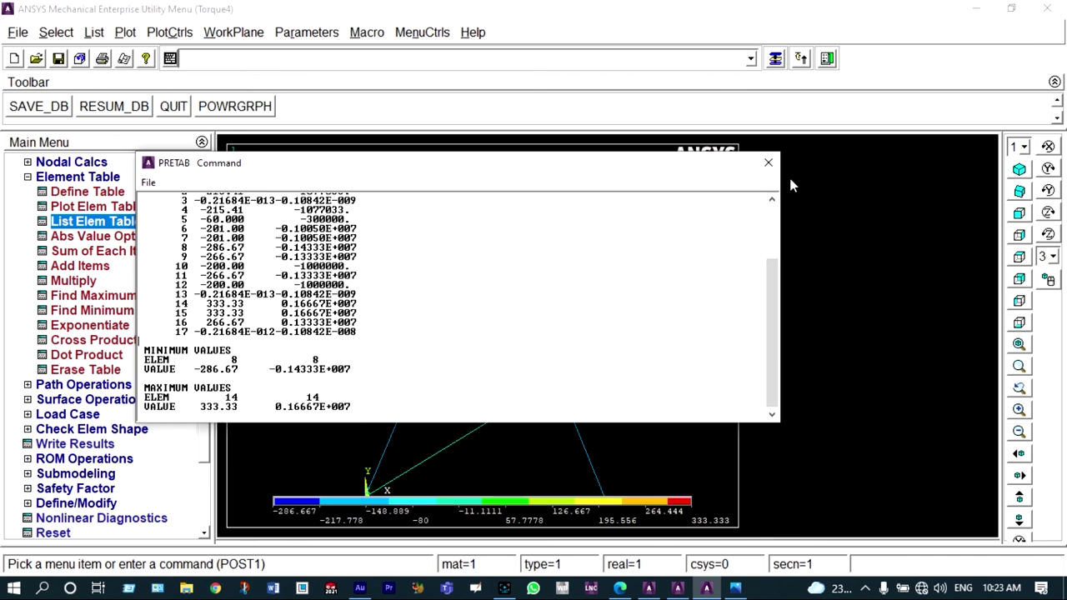
left_click(768, 162)
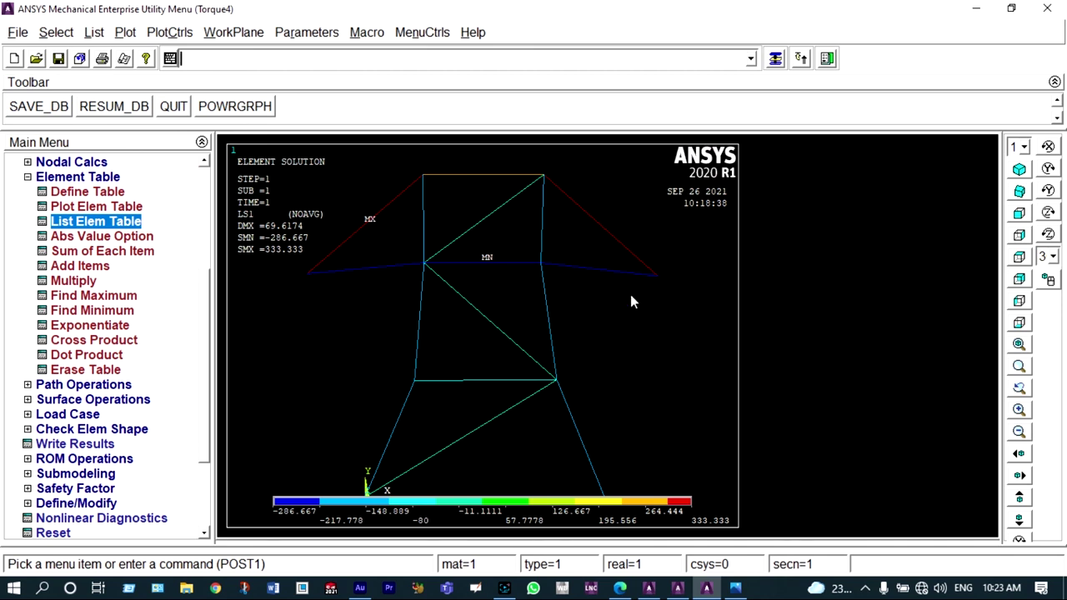